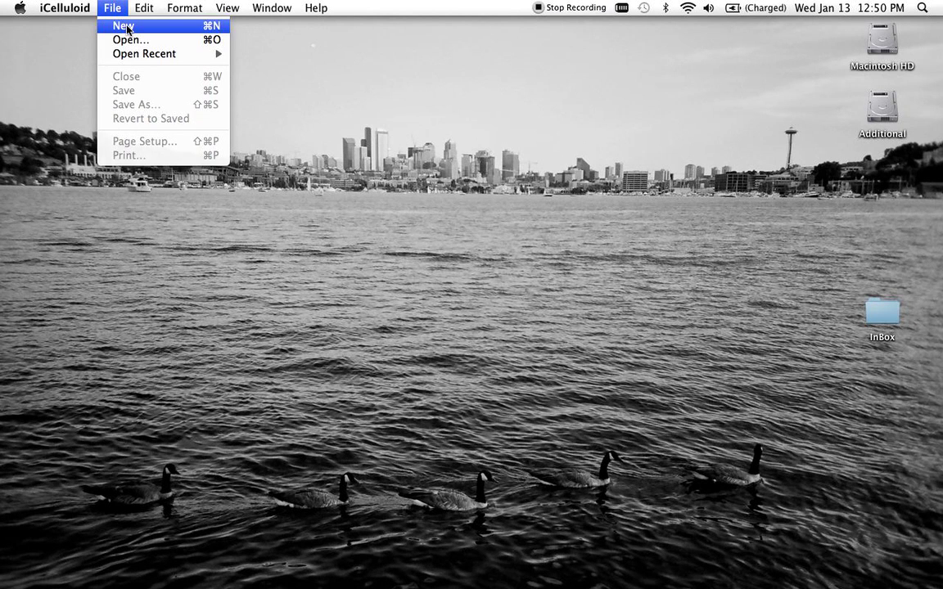
# Create a new document and load the sprite sheet johnrambo.PNG from the celsheets folder.
pyautogui.click(124, 26)
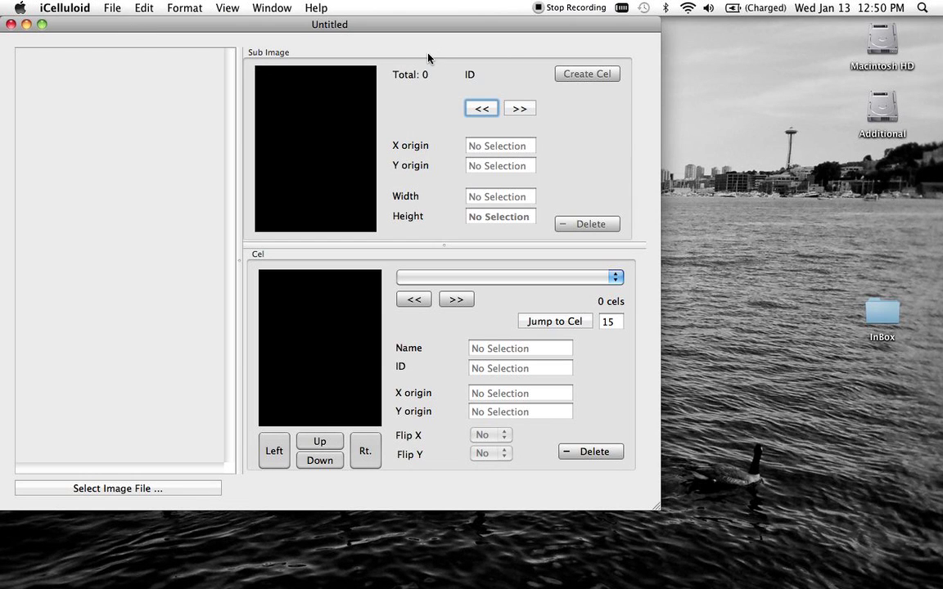
pyautogui.click(140, 485)
pyautogui.scroll(-3, 500, 219)
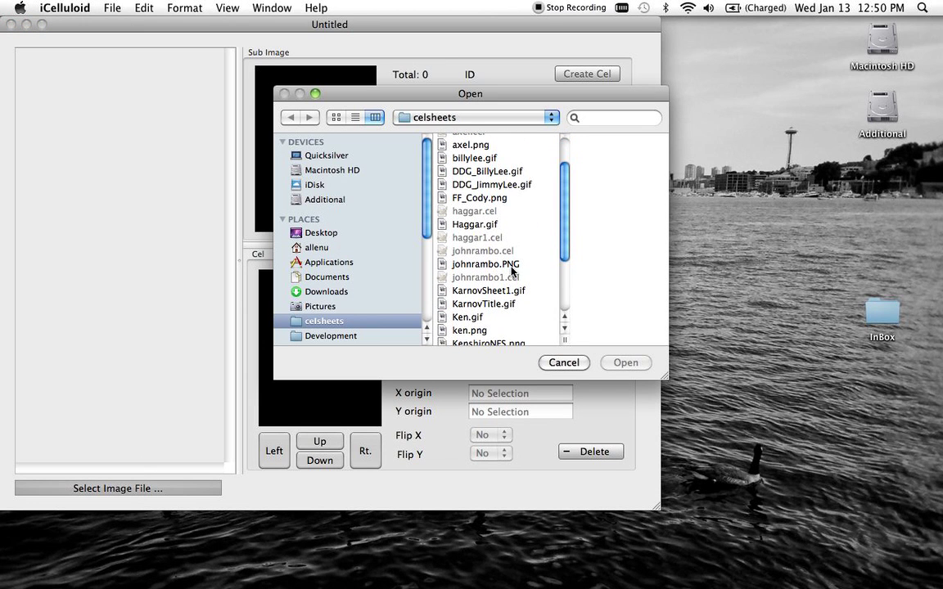
pyautogui.click(510, 265)
pyautogui.press('Return')
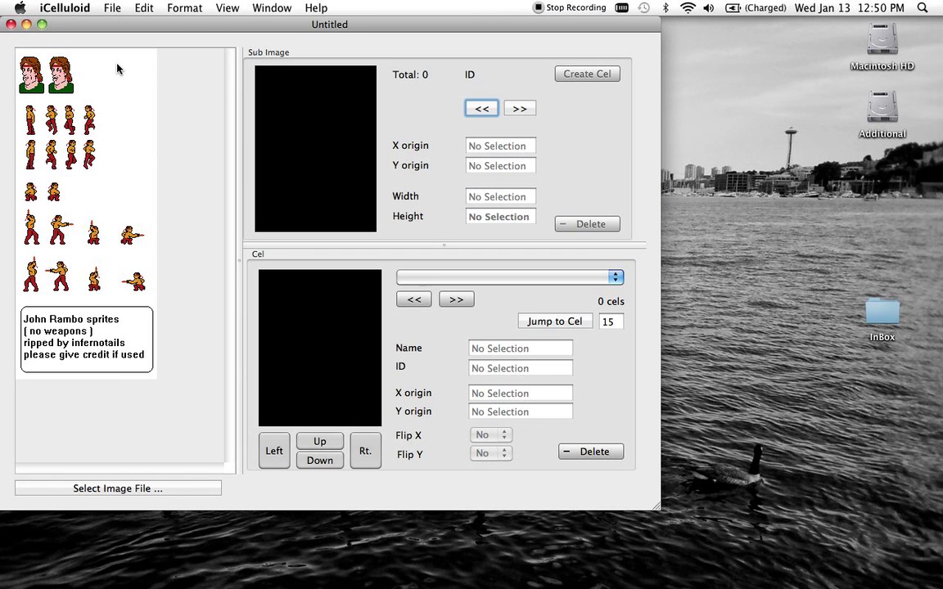
# Capture the standing pose and the three running poses in the second row of full-body sprites as cels.
pyautogui.click(31, 154)
pyautogui.click(51, 154)
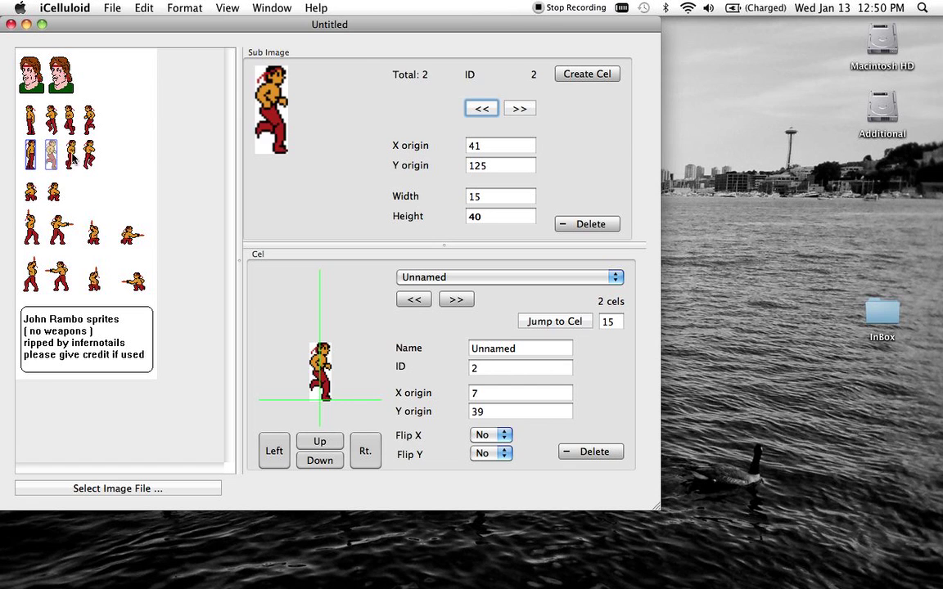
pyautogui.click(71, 155)
pyautogui.click(87, 154)
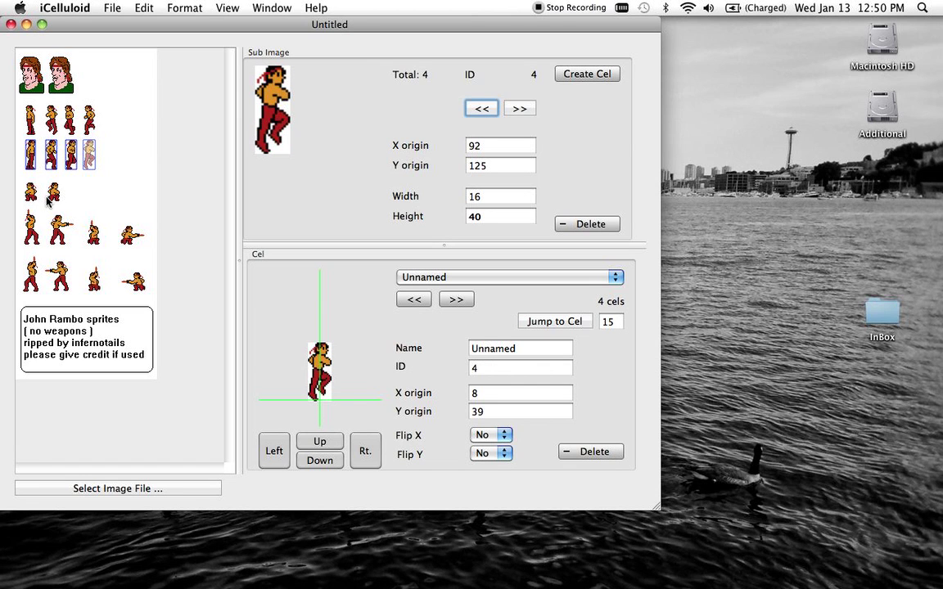
# Capture the four right-facing knife attack sprites and the second crouching sprite as cels.
pyautogui.click(31, 223)
pyautogui.click(55, 232)
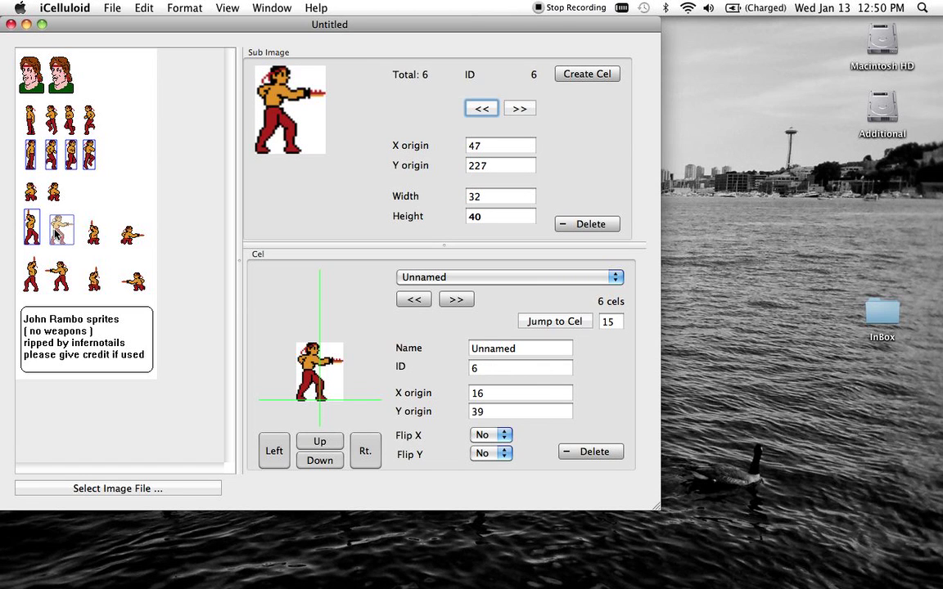
pyautogui.click(93, 233)
pyautogui.click(126, 237)
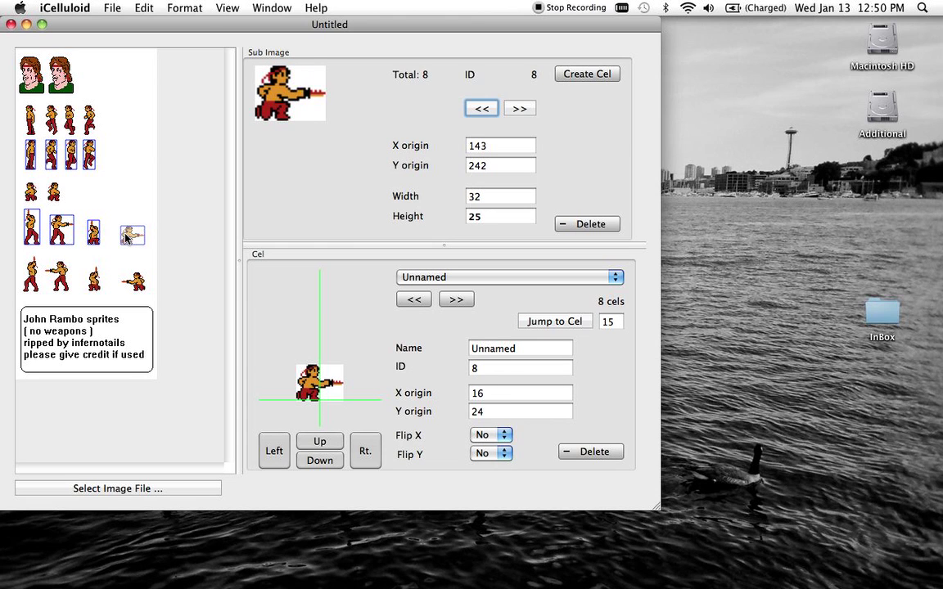
pyautogui.click(51, 188)
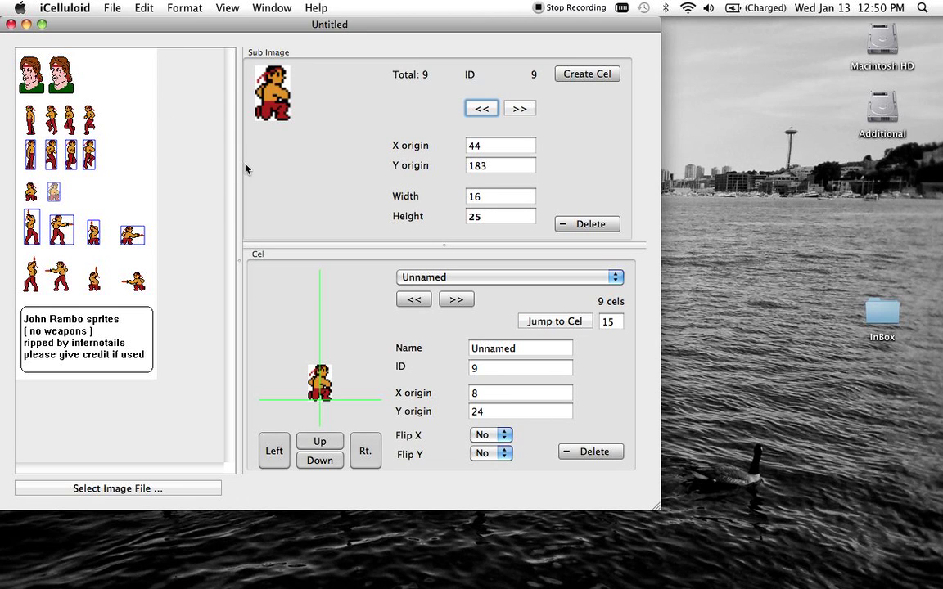
# Inspect the captured standing, running and attack sprites on the sheet, checking each one's sub image and cel data.
pyautogui.click(30, 155)
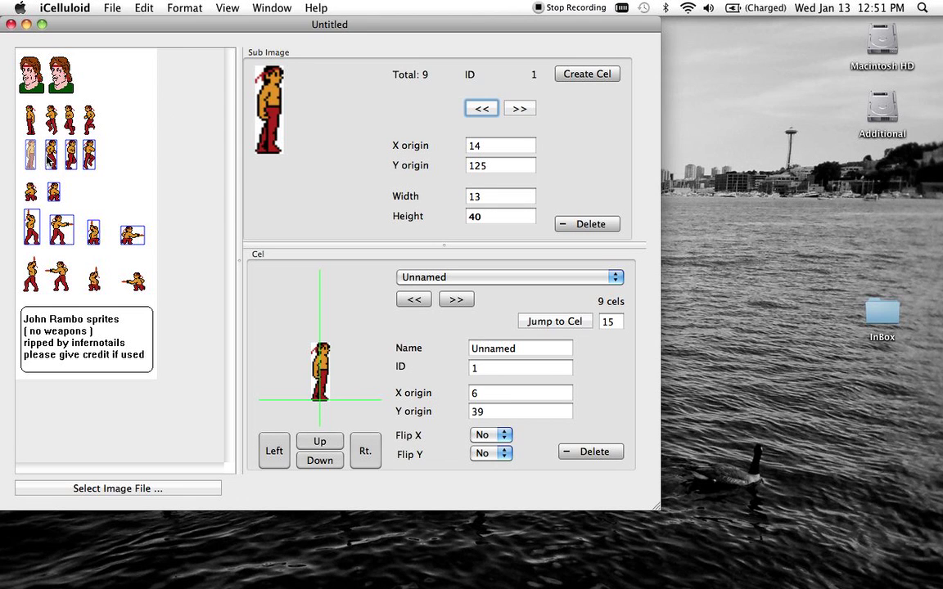
pyautogui.click(51, 154)
pyautogui.click(70, 154)
pyautogui.click(85, 163)
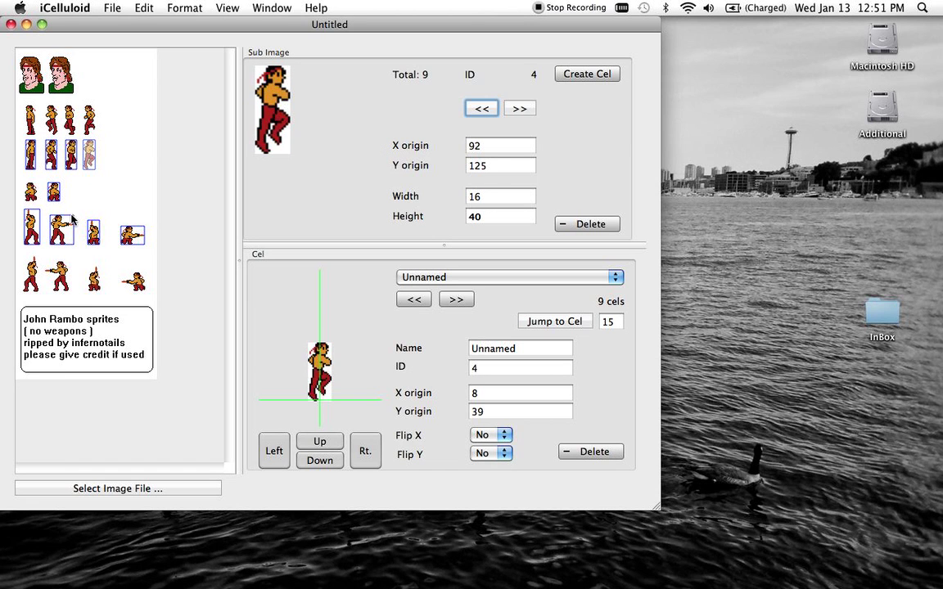
pyautogui.click(57, 208)
pyautogui.click(25, 212)
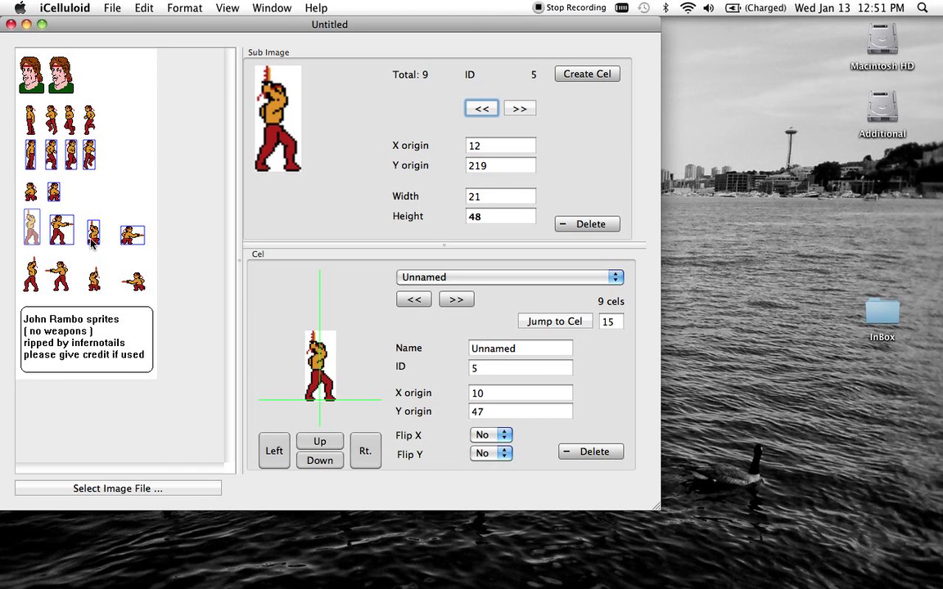
pyautogui.click(93, 233)
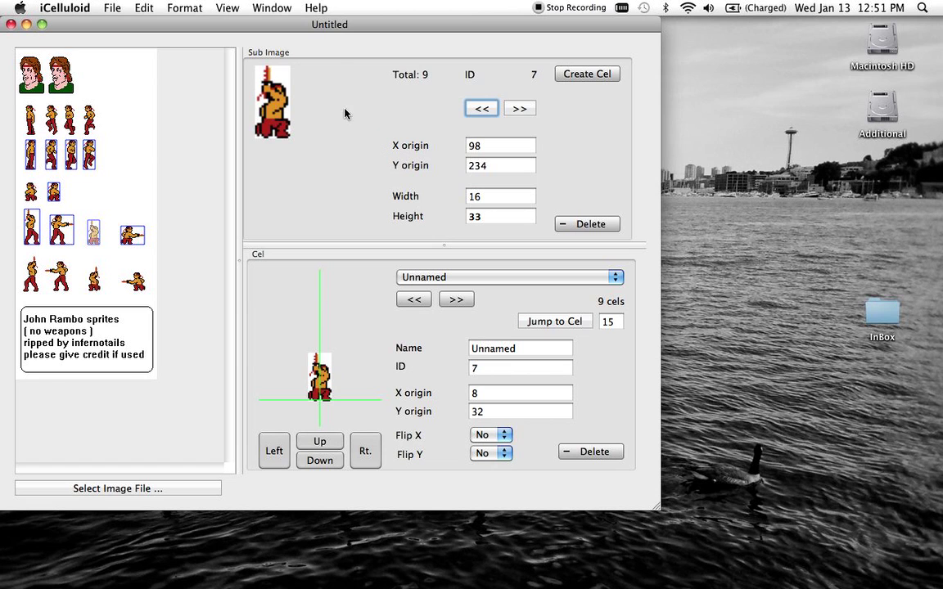
pyautogui.click(125, 230)
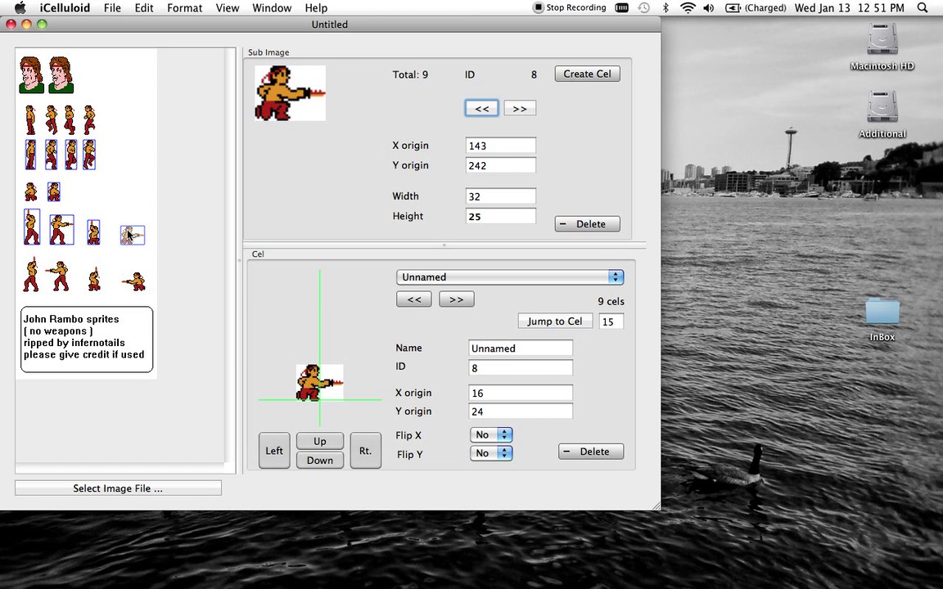
pyautogui.click(35, 157)
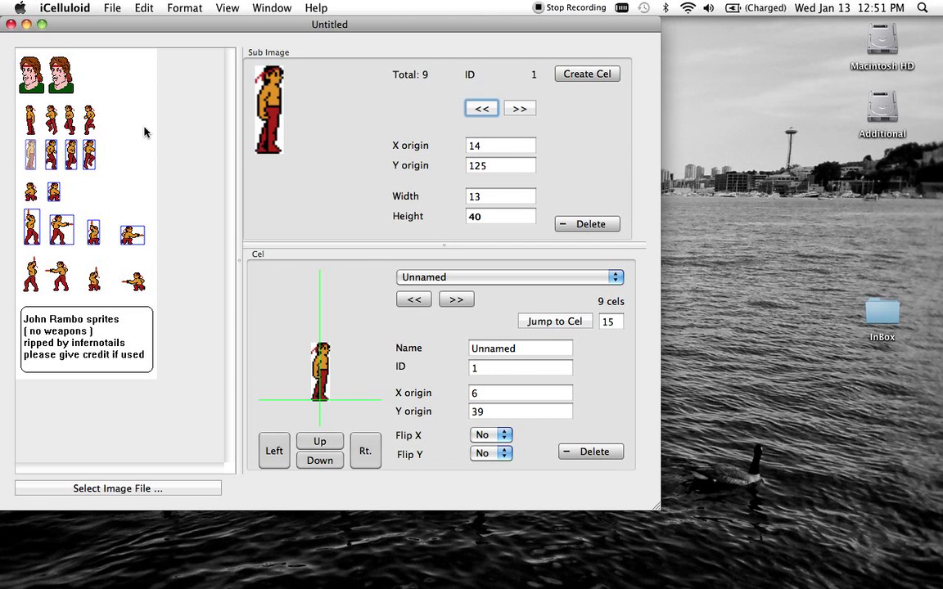
pyautogui.click(91, 152)
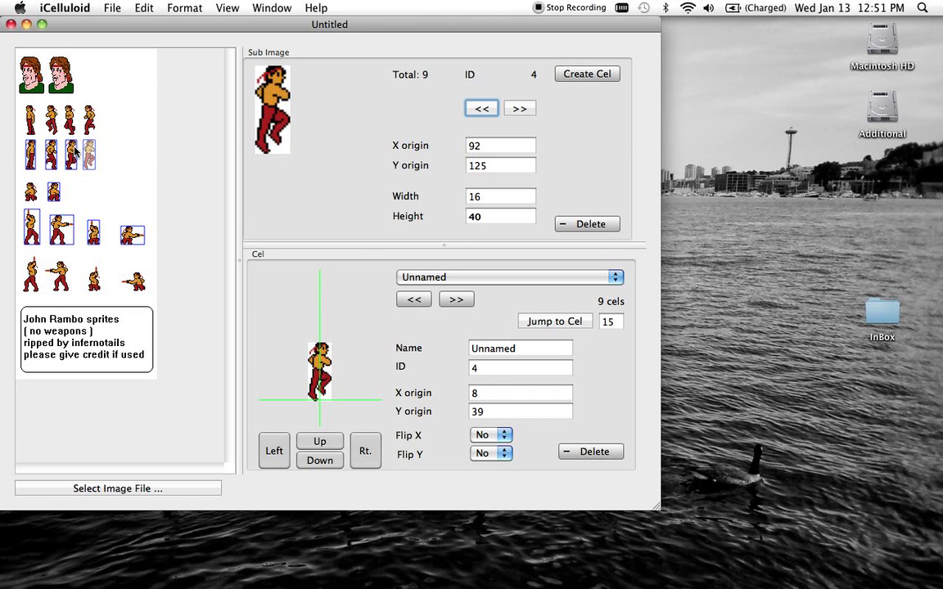
pyautogui.click(70, 144)
pyautogui.click(24, 139)
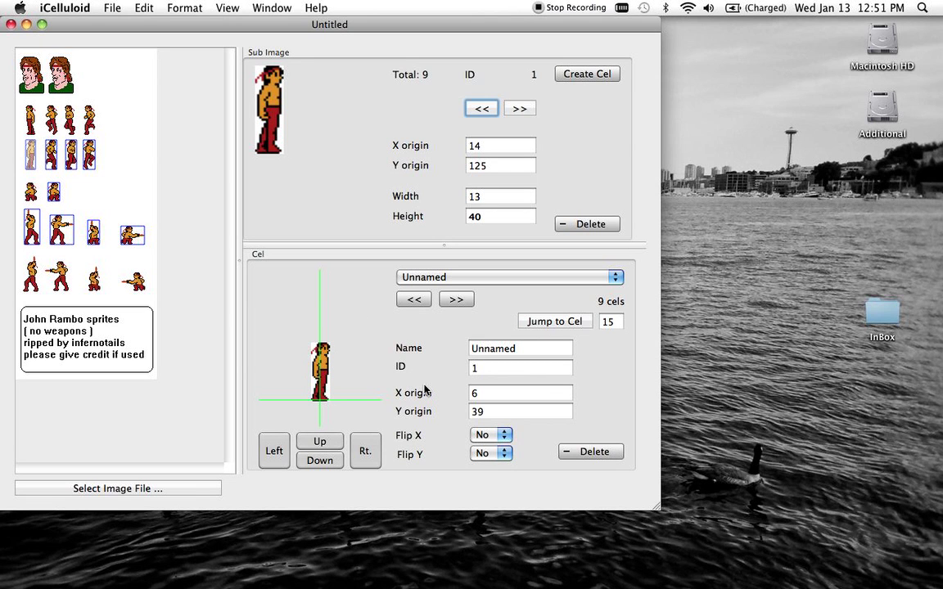
pyautogui.click(522, 349)
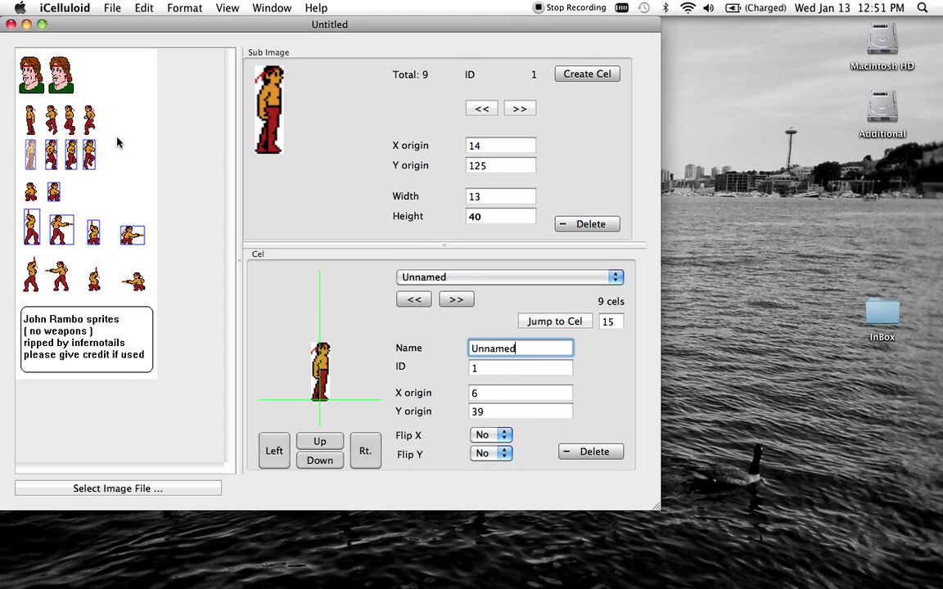
# Step forward and backward through the captured sub images to examine each one's preview, origin and size.
pyautogui.click(523, 108)
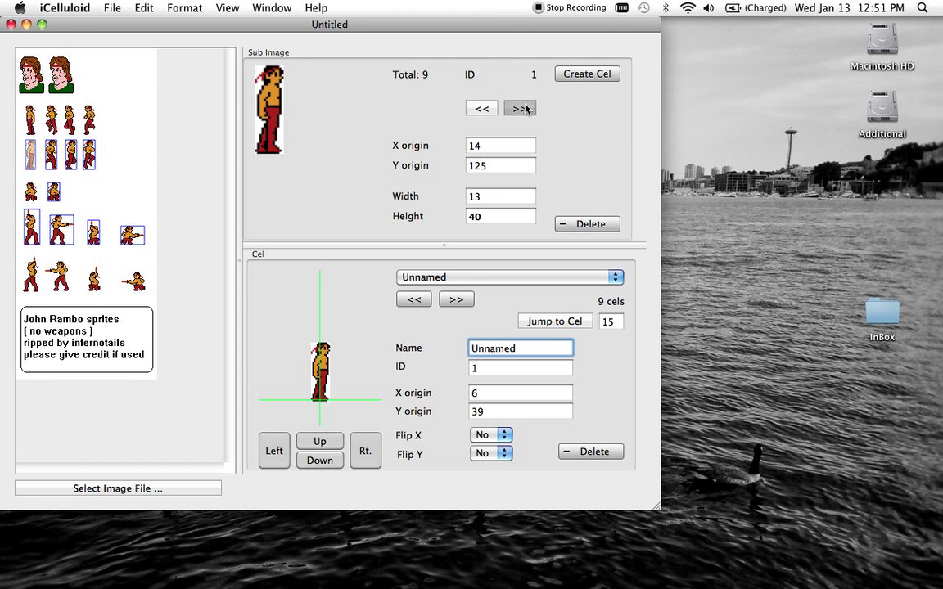
pyautogui.click(523, 108)
pyautogui.click(524, 108)
pyautogui.click(524, 108)
pyautogui.click(524, 108)
pyautogui.click(523, 108)
pyautogui.click(523, 108)
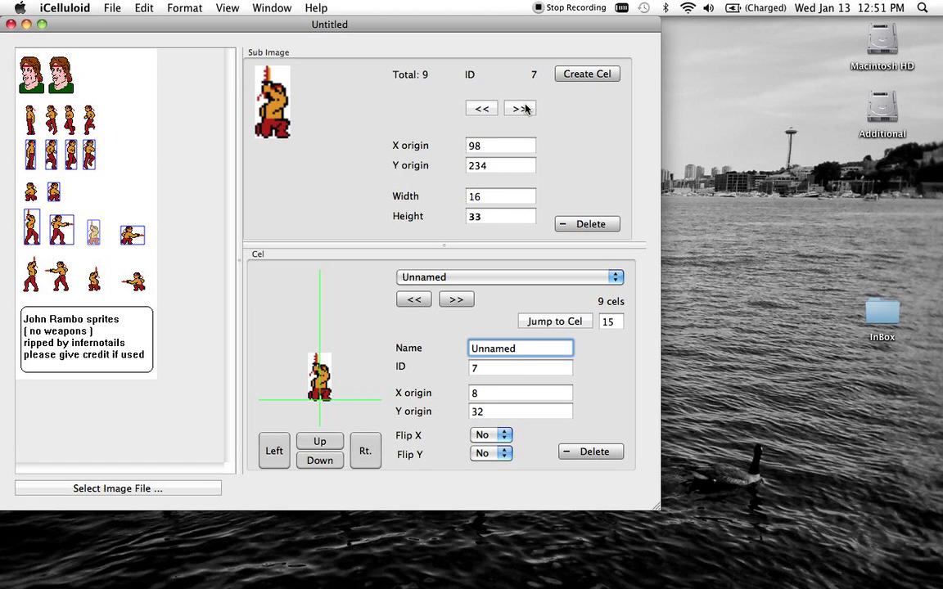
pyautogui.click(522, 108)
pyautogui.click(480, 108)
pyautogui.click(482, 109)
pyautogui.click(482, 109)
pyautogui.click(482, 109)
pyautogui.click(482, 109)
pyautogui.click(482, 109)
pyautogui.click(482, 108)
pyautogui.click(482, 109)
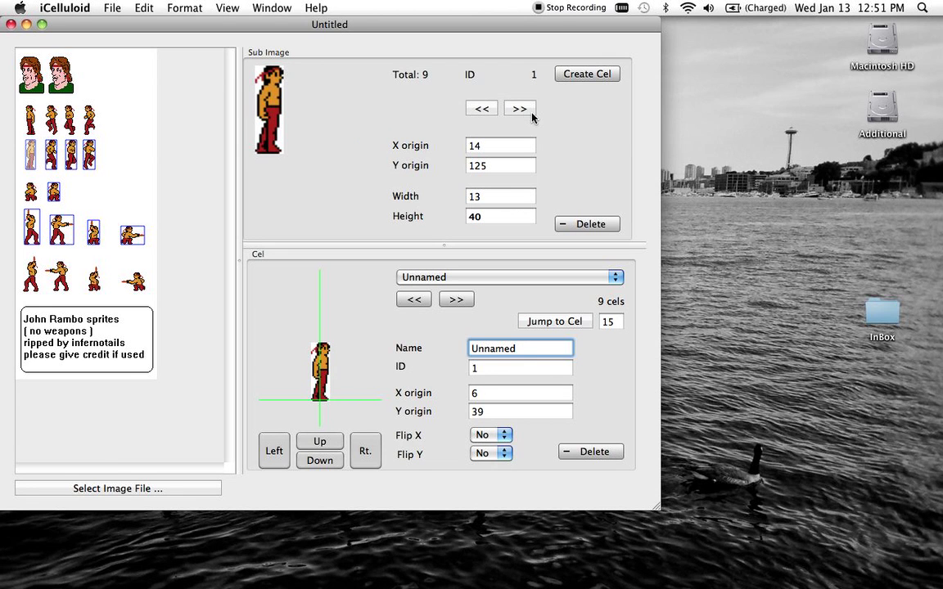
pyautogui.click(522, 110)
pyautogui.click(522, 110)
pyautogui.click(523, 111)
pyautogui.click(522, 110)
pyautogui.click(522, 111)
pyautogui.click(522, 110)
pyautogui.click(522, 110)
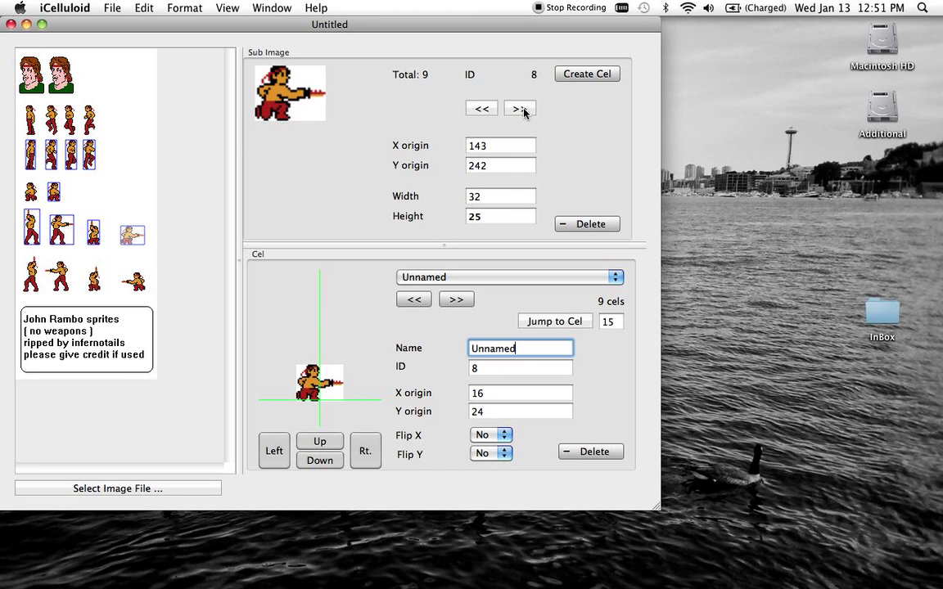
pyautogui.click(482, 109)
pyautogui.click(482, 109)
pyautogui.click(482, 109)
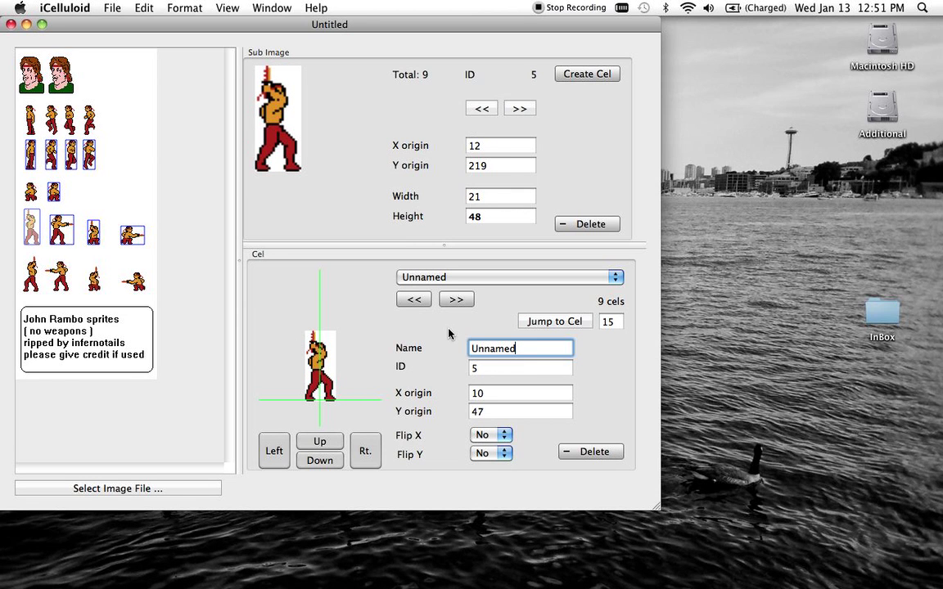
# Browse the cels backward and forward to examine how each pose sits on the origin axes.
pyautogui.click(456, 300)
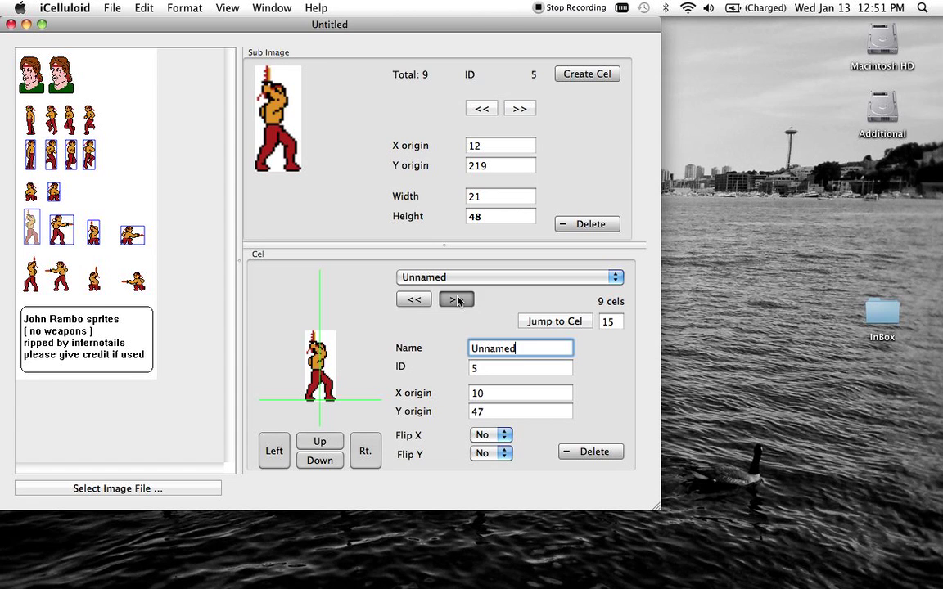
pyautogui.click(413, 299)
pyautogui.click(415, 300)
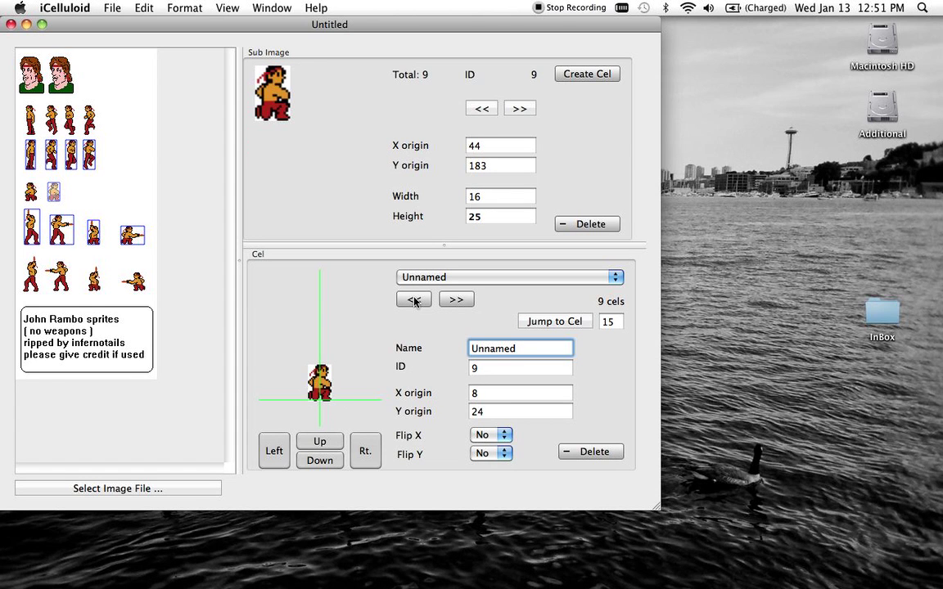
pyautogui.click(421, 301)
pyautogui.click(425, 303)
pyautogui.click(427, 303)
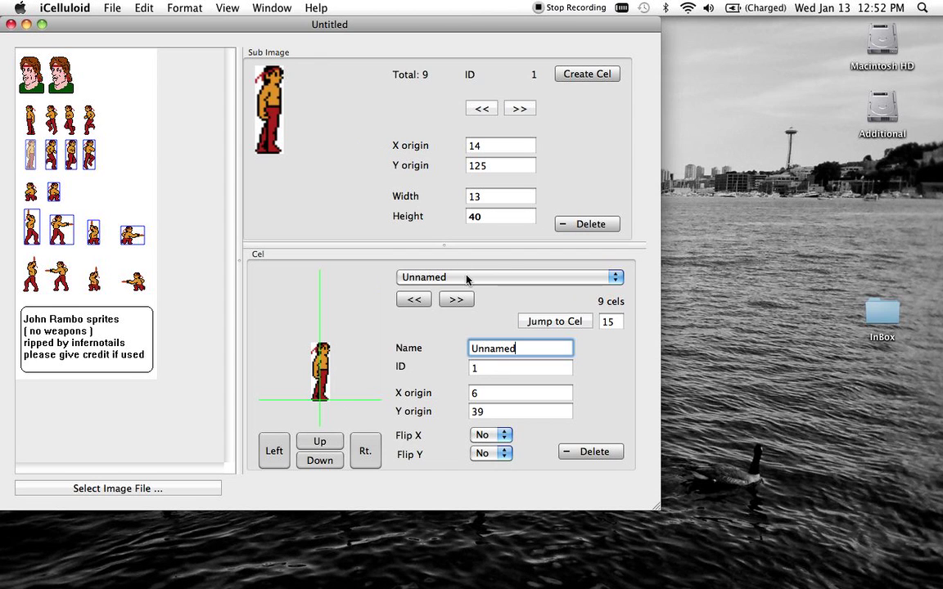
pyautogui.click(468, 276)
pyautogui.click(467, 279)
pyautogui.click(455, 302)
pyautogui.click(455, 301)
pyautogui.click(456, 301)
pyautogui.click(456, 302)
pyautogui.click(456, 302)
pyautogui.click(457, 302)
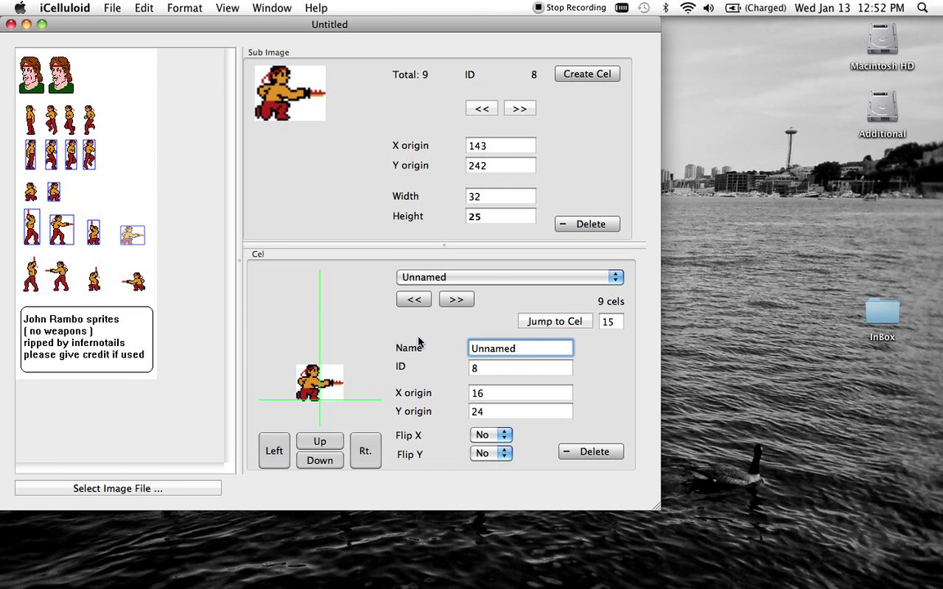
# Go back to the first cel, the standing pose, and name it "Standing".
pyautogui.press('super+Left')
pyautogui.press('super+Left')
pyautogui.press('super+Left')
pyautogui.press('super+Left')
pyautogui.press('super+Left')
pyautogui.press('super+Left')
pyautogui.press('super+Left')
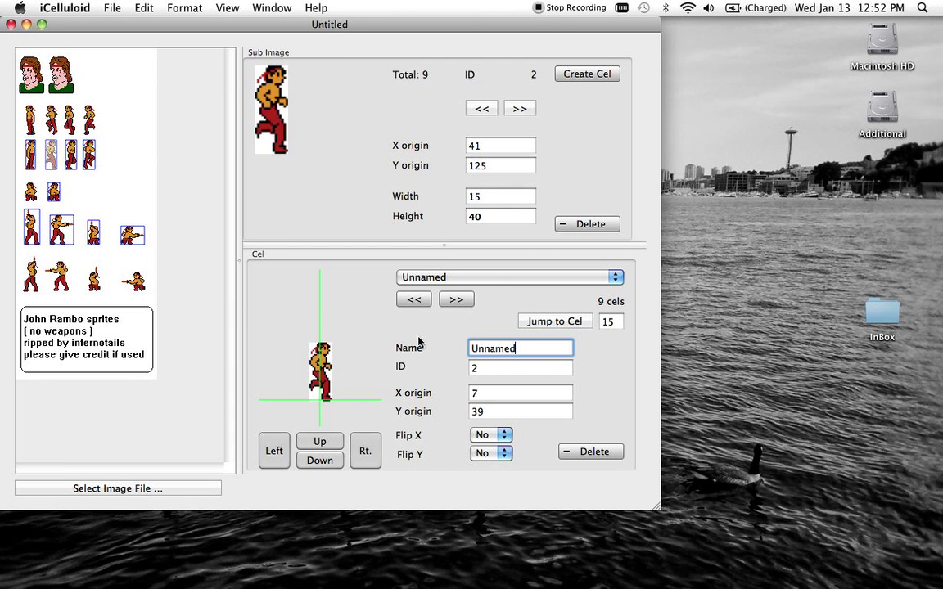
pyautogui.press('super+Left')
pyautogui.press('super+a')
pyautogui.write('Standin')
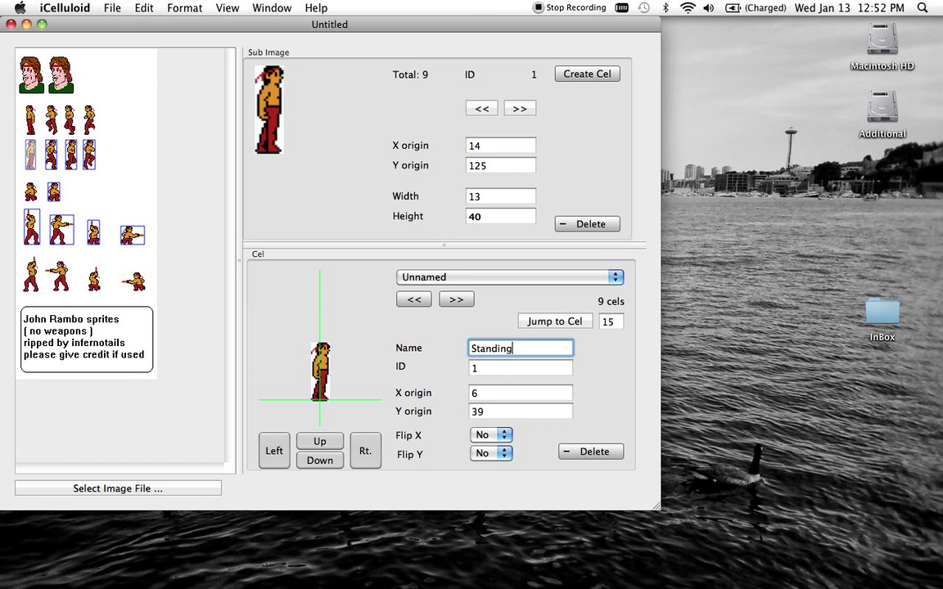
pyautogui.write('g')
pyautogui.press('Return')
# Name the second cel, the first running pose, "Running 1".
pyautogui.press('super+Right')
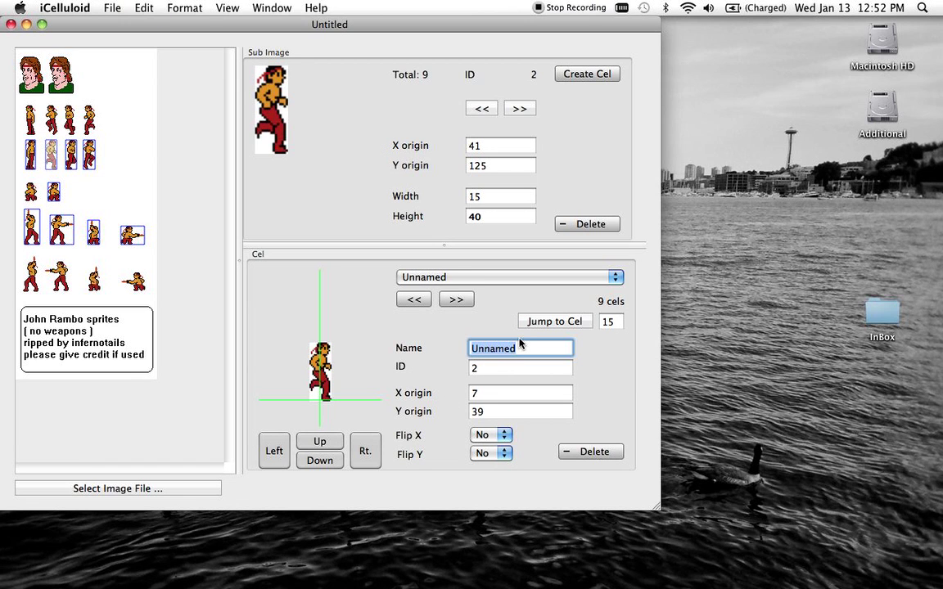
pyautogui.write('Running ')
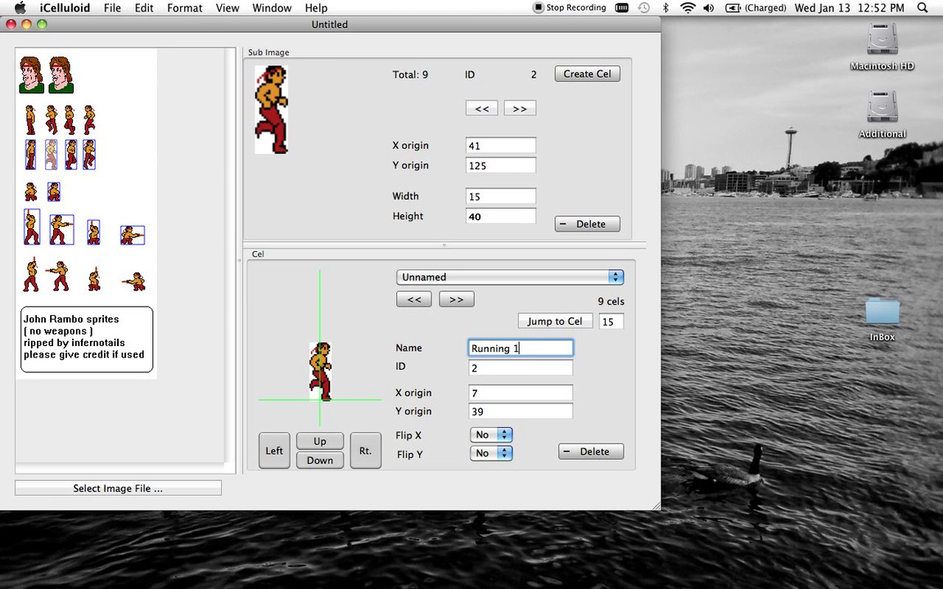
pyautogui.write('1')
pyautogui.press('Return')
pyautogui.press('super+Left')
pyautogui.write('Ru')
pyautogui.press('Escape')
# Go to the third cel, the second running pose, and name it "Running 2".
pyautogui.press('super+Right')
pyautogui.press('super+Right')
pyautogui.press('super+Right')
pyautogui.press('super+Left')
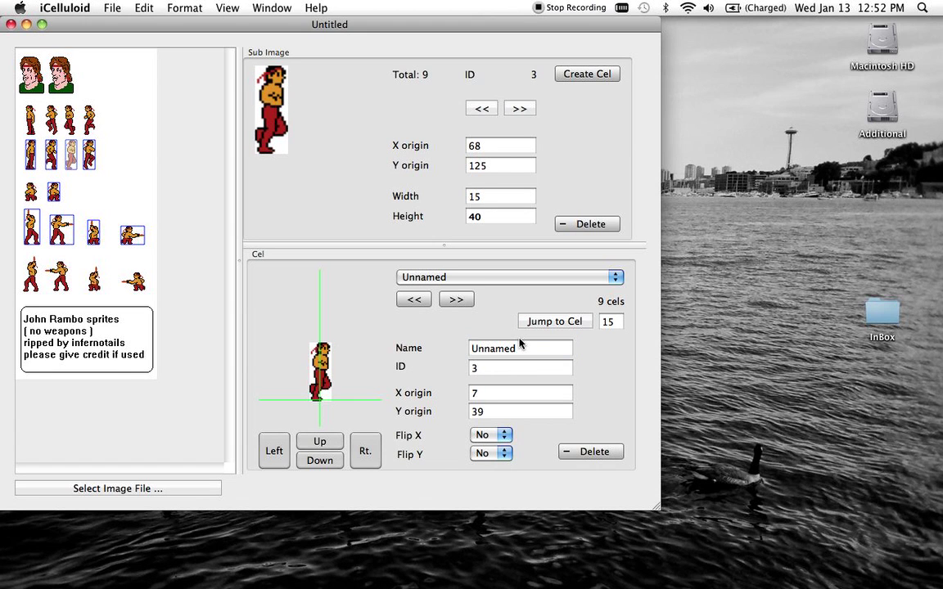
pyautogui.doubleClick(529, 351)
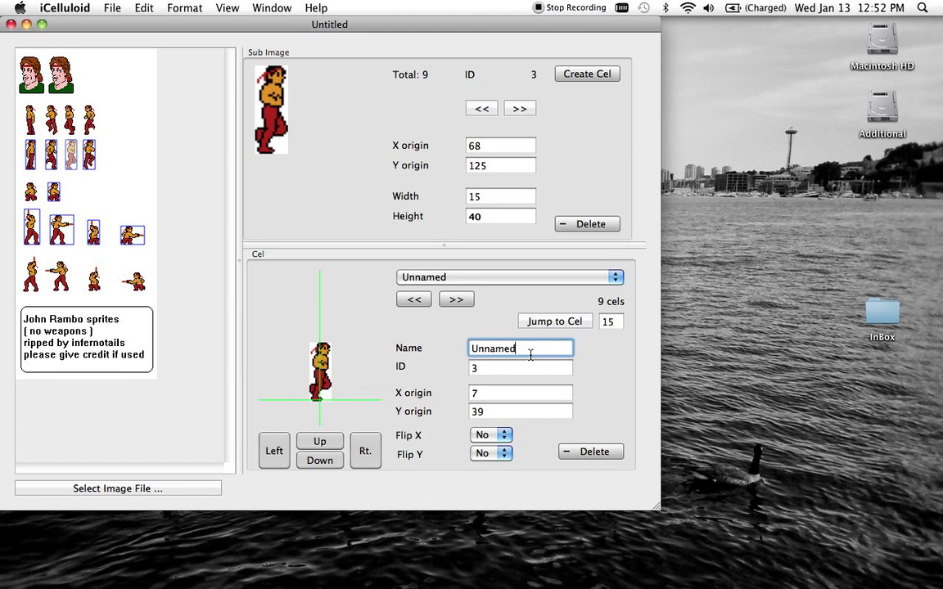
pyautogui.write('Running 2')
pyautogui.press('Return')
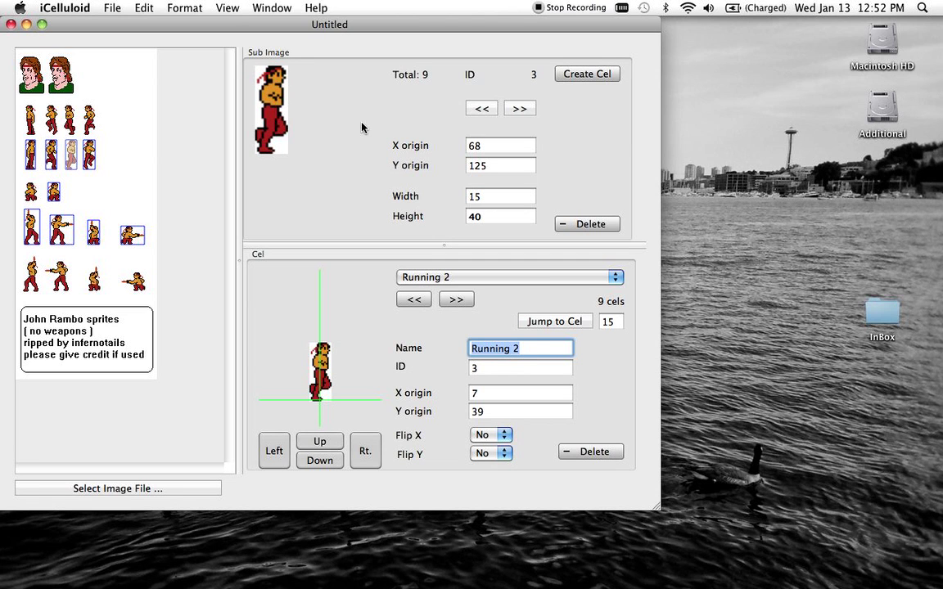
# Name the fourth cel, the third running pose, "Running 3", and return to the "Running 1" cel.
pyautogui.click(520, 109)
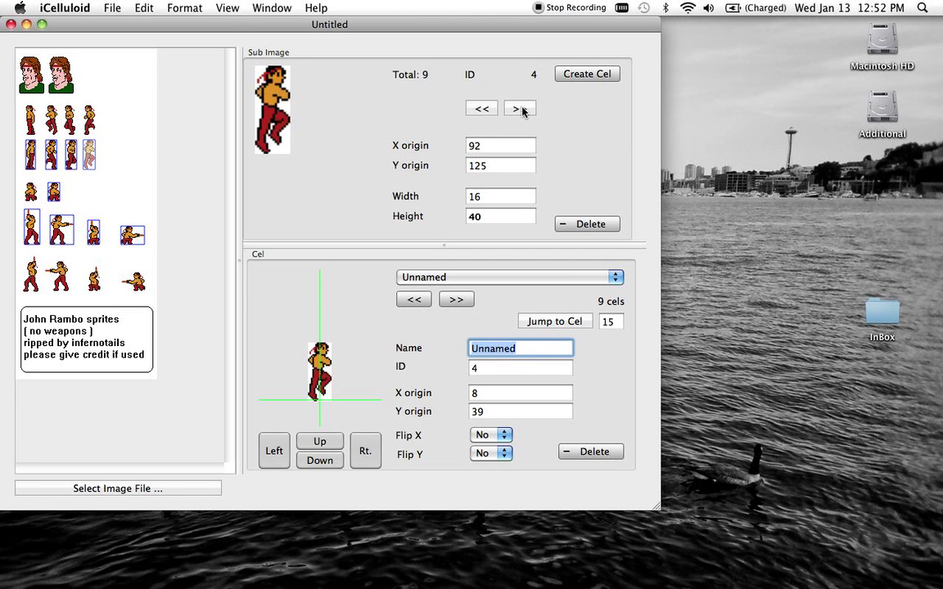
pyautogui.write('Running 3')
pyautogui.press('Return')
pyautogui.press('super+Left')
pyautogui.press('super+Left')
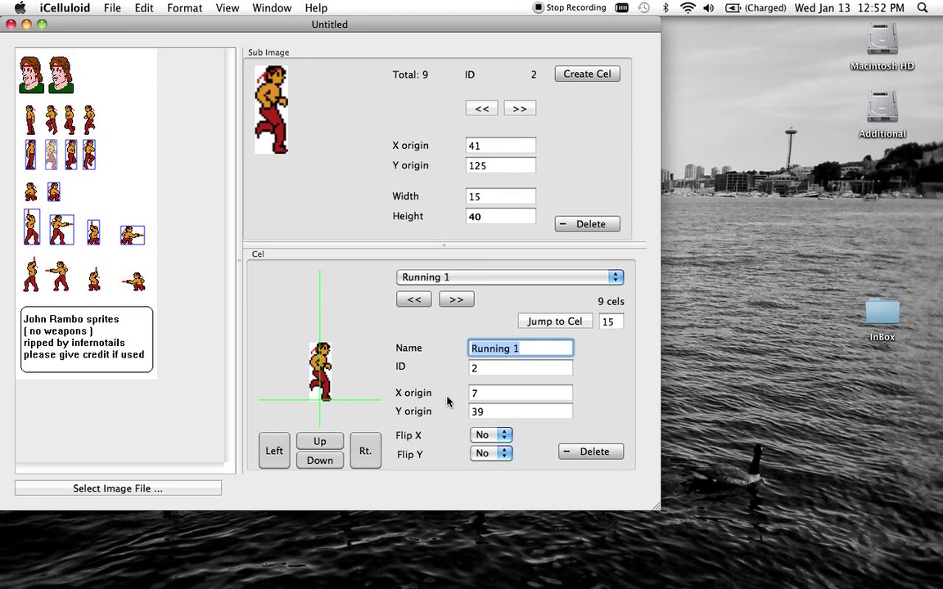
# Flip back and forth through the Running 1, Running 2 and Running 3 cels to examine the running animation.
pyautogui.press('super+Right')
pyautogui.click(524, 278)
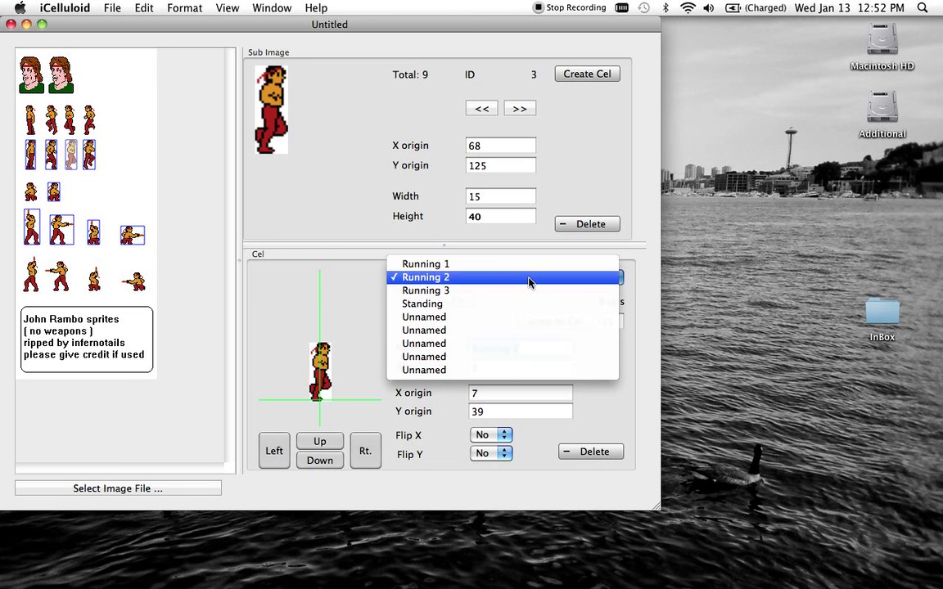
pyautogui.click(532, 265)
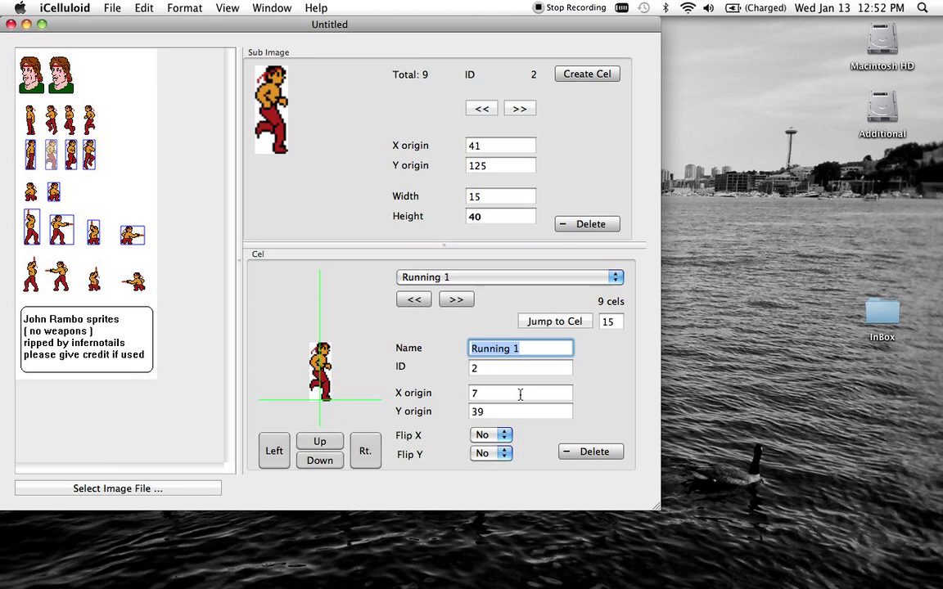
pyautogui.click(454, 303)
pyautogui.click(420, 302)
pyautogui.click(456, 301)
pyautogui.click(457, 301)
pyautogui.click(413, 300)
pyautogui.click(412, 301)
pyautogui.click(457, 301)
pyautogui.click(456, 302)
pyautogui.click(414, 300)
pyautogui.click(413, 300)
pyautogui.click(414, 300)
# Go to the ninth cel, the crouching pose, and name it "Crouching".
pyautogui.click(456, 301)
pyautogui.click(460, 301)
pyautogui.click(460, 301)
pyautogui.click(461, 301)
pyautogui.click(461, 301)
pyautogui.click(460, 301)
pyautogui.click(461, 301)
pyautogui.click(461, 301)
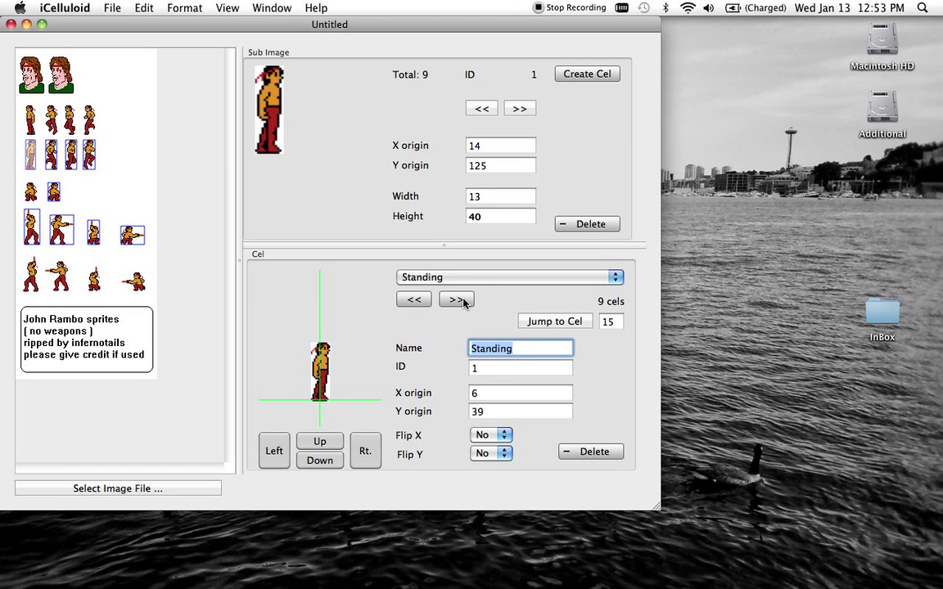
pyautogui.click(461, 301)
pyautogui.write('Crouching')
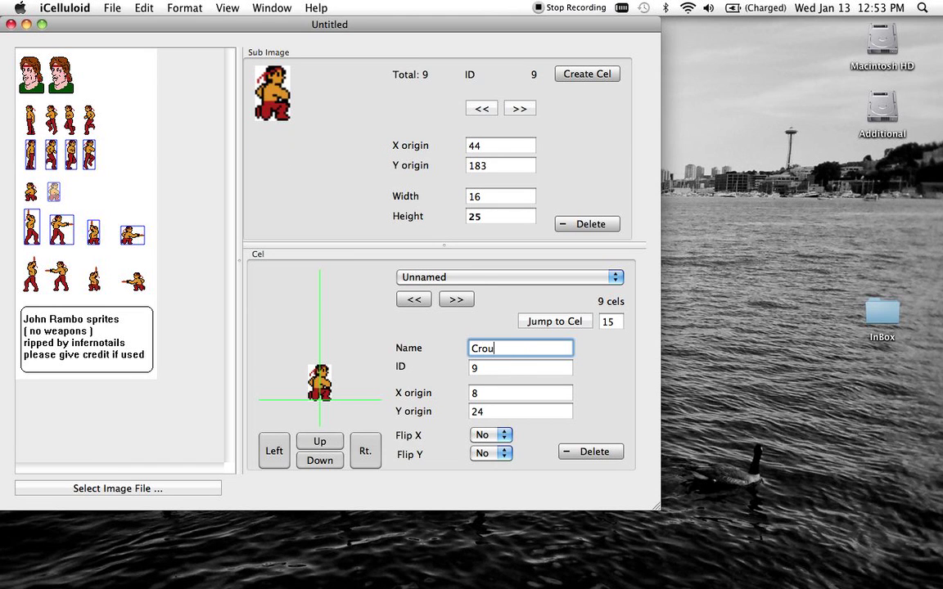
pyautogui.press('Return')
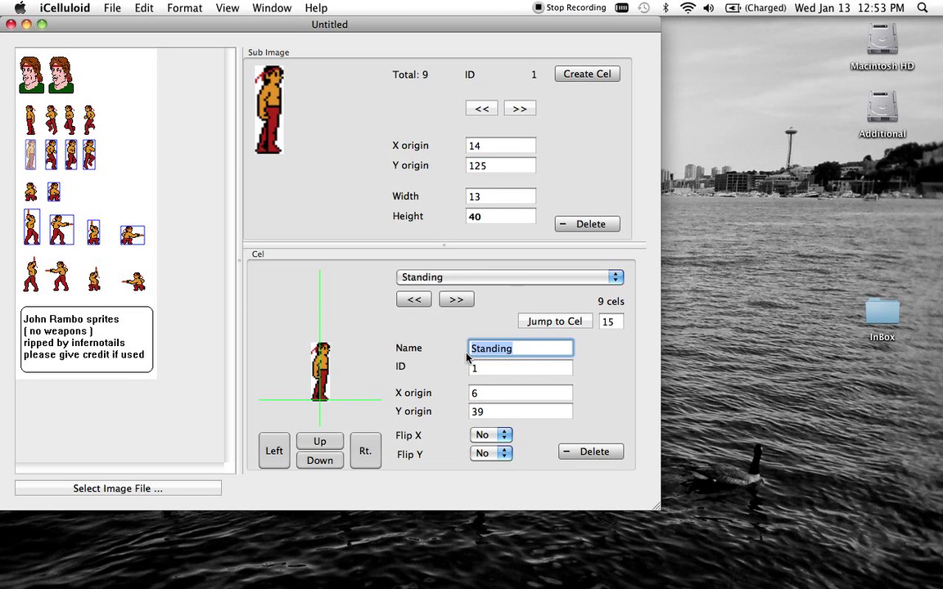
# Name the fifth cel, the standing pose with the knife raised, "Stabbing 1".
pyautogui.write('S')
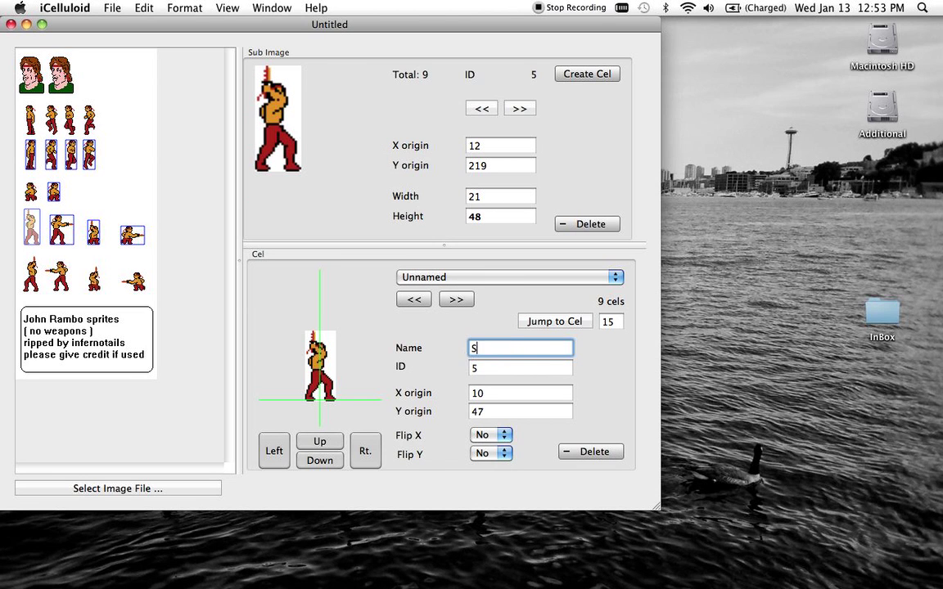
pyautogui.write('tabbing ')
pyautogui.write('1')
pyautogui.press('Return')
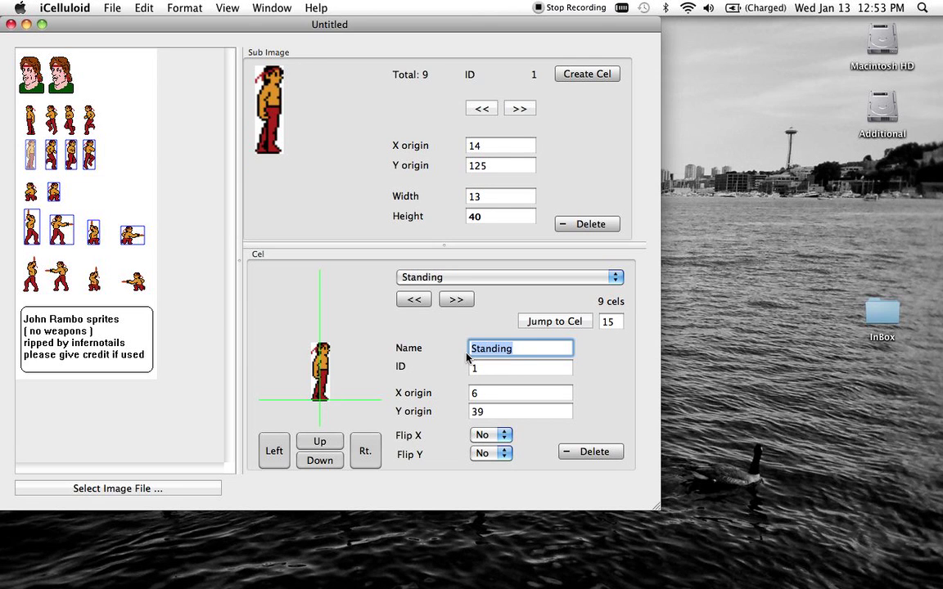
# Go to the sixth cel, the standing pose with the knife thrust forward, and name it "Stabbing 2".
pyautogui.click(62, 230)
pyautogui.write('Stabbing 2')
pyautogui.press('Return')
# Name the seventh cel, the crouching pose with the knife raised, "Crouching Stab 1" and the eighth cel, the crouching thrust, "Crouching Stab 2".
pyautogui.press('super+Right')
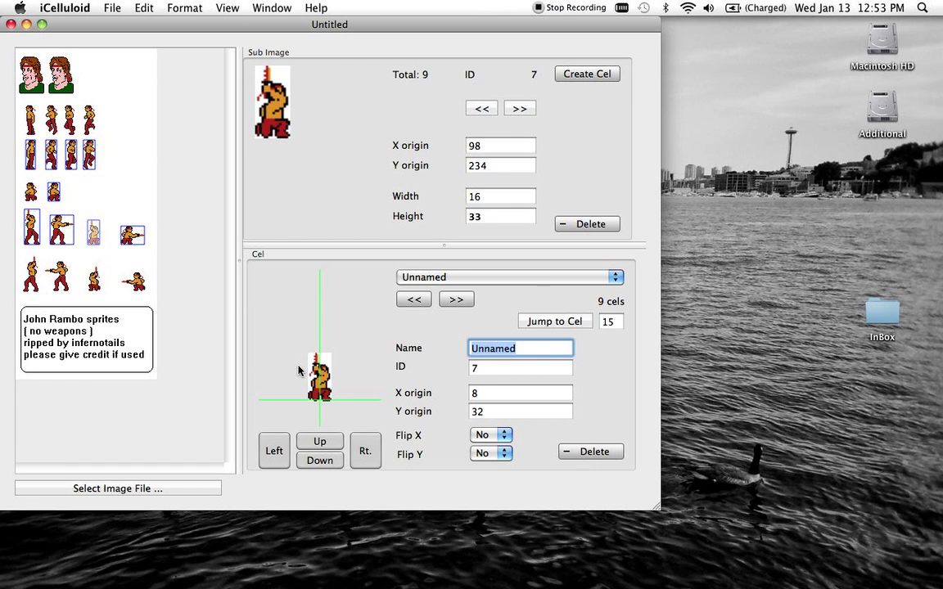
pyautogui.write('Crouching Stab 1')
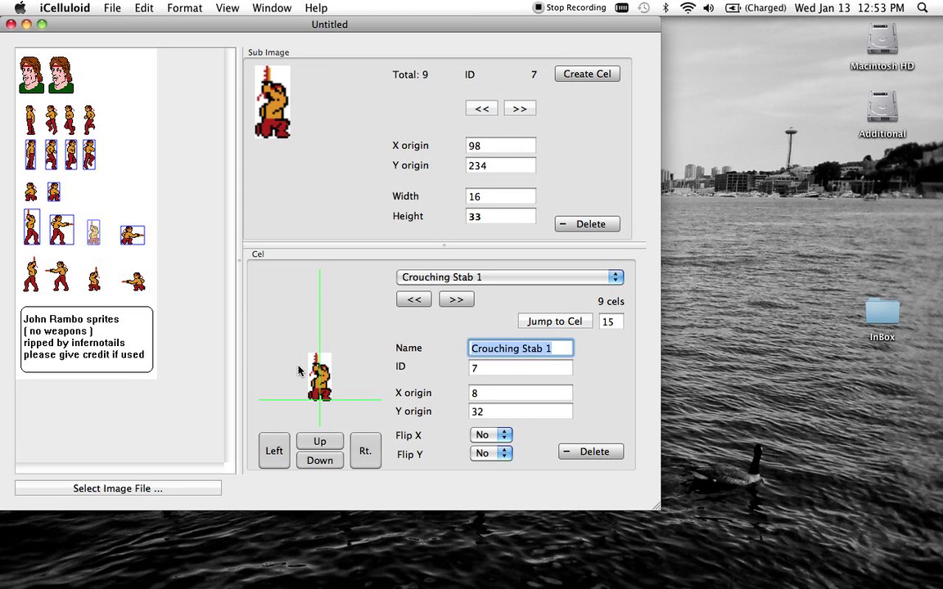
pyautogui.click(456, 299)
pyautogui.write('Crou')
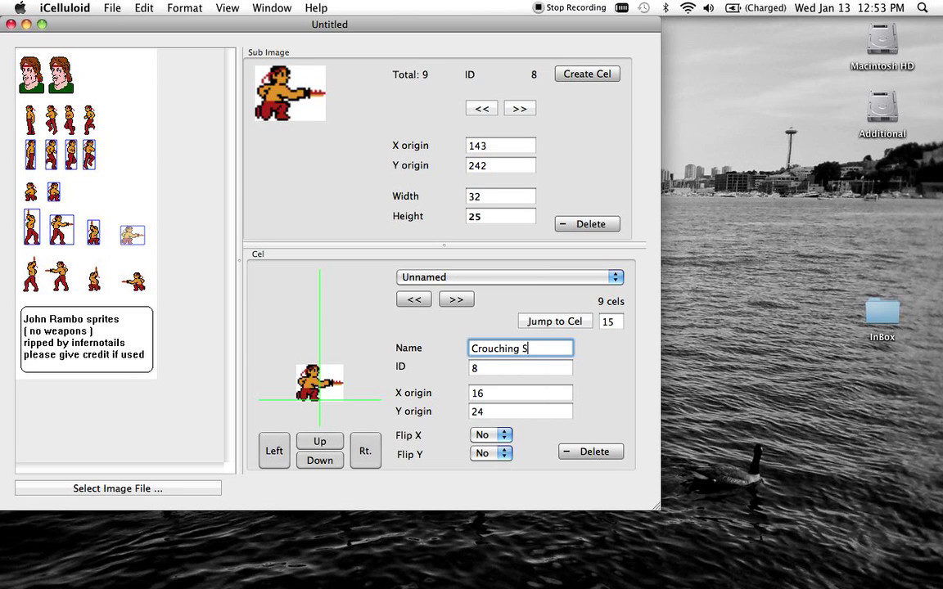
pyautogui.press('Return')
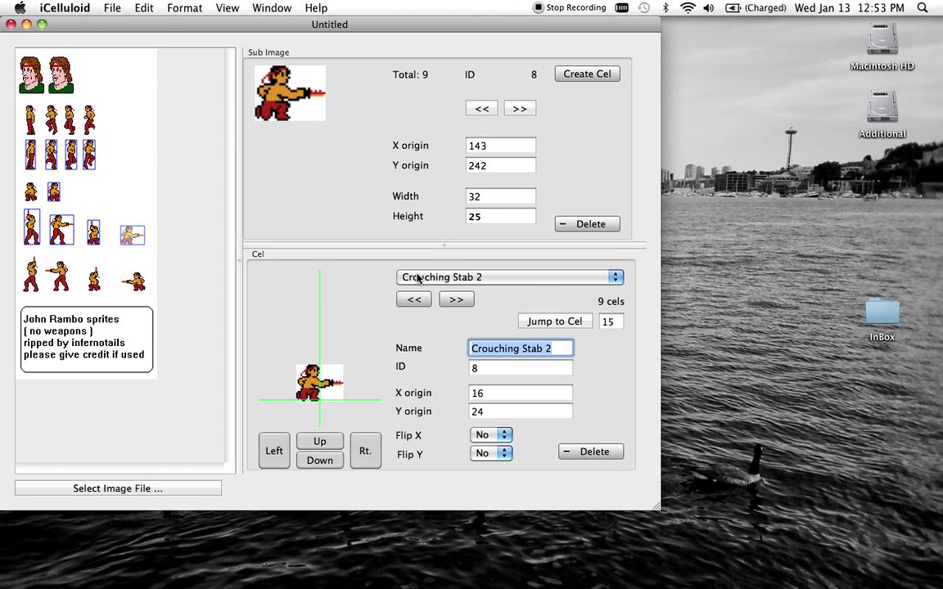
# Go to the Crouching cel and flip between it and the Crouching Stab cels to compare their positions.
pyautogui.click(550, 278)
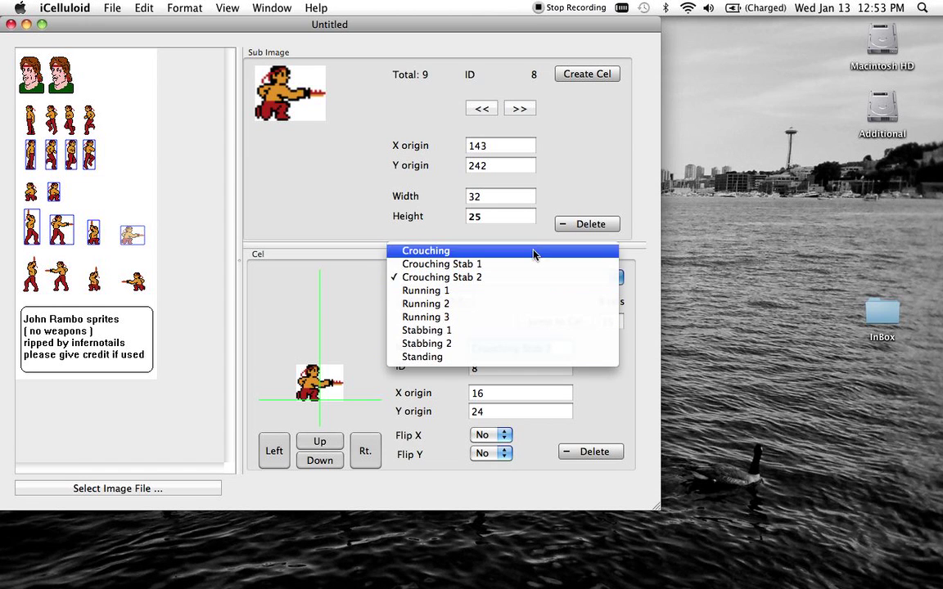
pyautogui.click(537, 250)
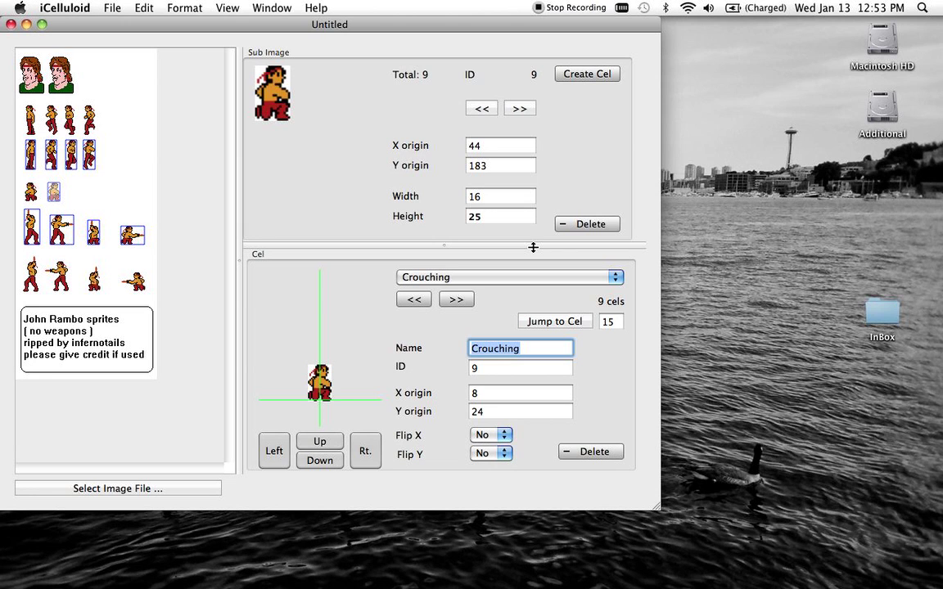
pyautogui.press('super+Right')
pyautogui.press('super+Left')
pyautogui.press('super+Right')
pyautogui.press('super+Right')
pyautogui.press('super+Left')
pyautogui.press('super+Left')
pyautogui.click(475, 278)
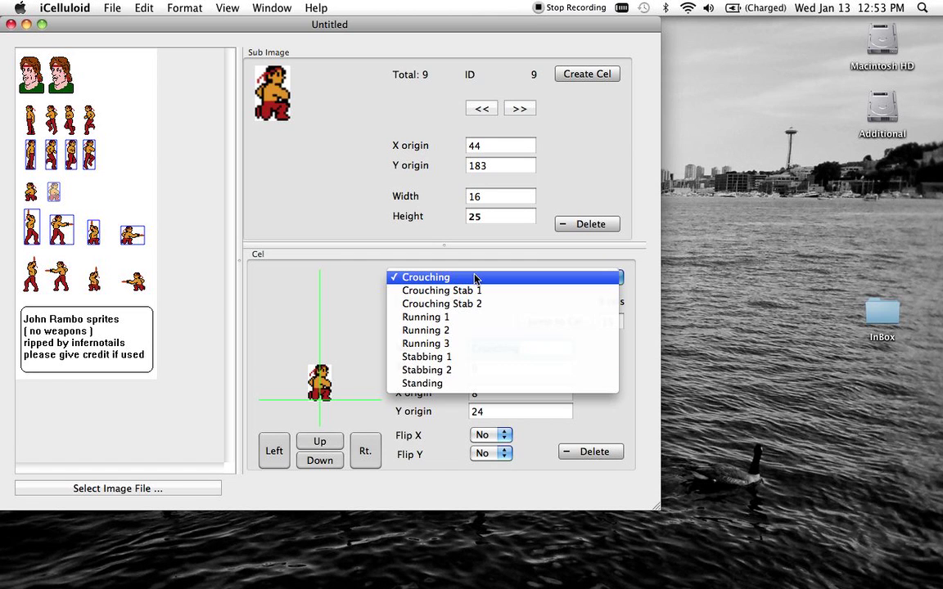
pyautogui.click(475, 279)
# Flip repeatedly through the crouching stab sequence, examining how the body lines up with the origin crosshair.
pyautogui.press('super+Right')
pyautogui.press('super+Right')
pyautogui.press('super+Left')
pyautogui.press('super+Left')
pyautogui.press('super+Right')
pyautogui.press('super+Left')
pyautogui.press('super+Right')
pyautogui.press('super+Left')
pyautogui.press('super+Right')
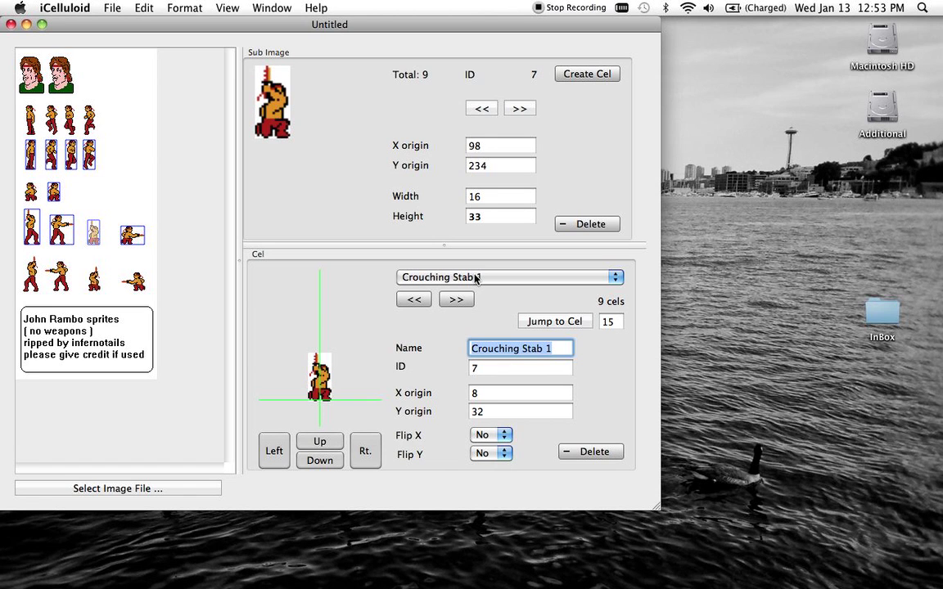
pyautogui.press('super+Left')
pyautogui.press('super+Right')
pyautogui.press('super+Right')
pyautogui.press('super+Left')
pyautogui.press('super+Right')
pyautogui.press('super+Left')
pyautogui.press('super+Right')
pyautogui.press('super+Left')
pyautogui.press('super+Right')
pyautogui.press('super+Left')
pyautogui.press('super+Right')
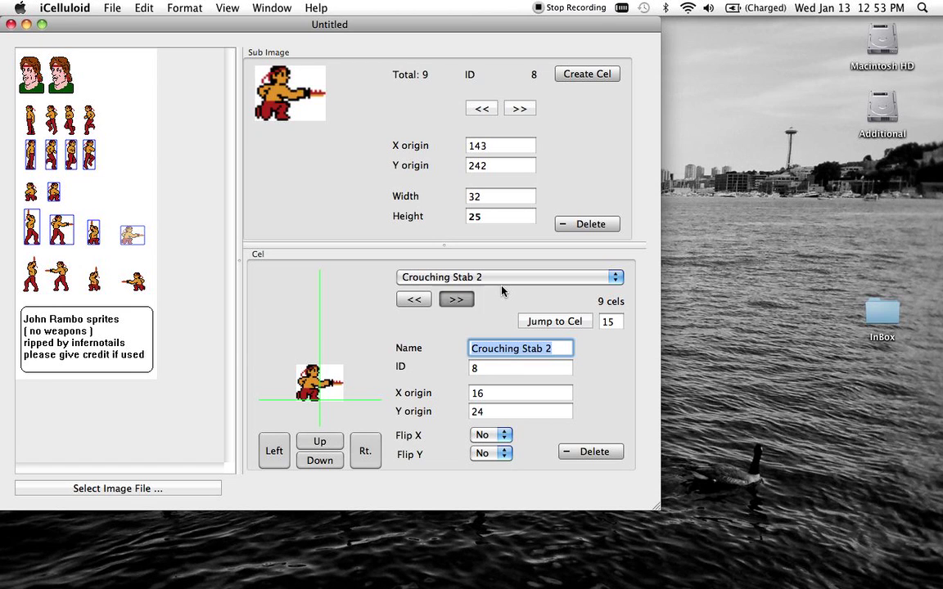
# Shift the Crouching Stab 2 cel right in single steps to an X origin of 9.
pyautogui.click(377, 454)
pyautogui.click(376, 454)
pyautogui.click(377, 455)
pyautogui.click(377, 454)
pyautogui.click(376, 455)
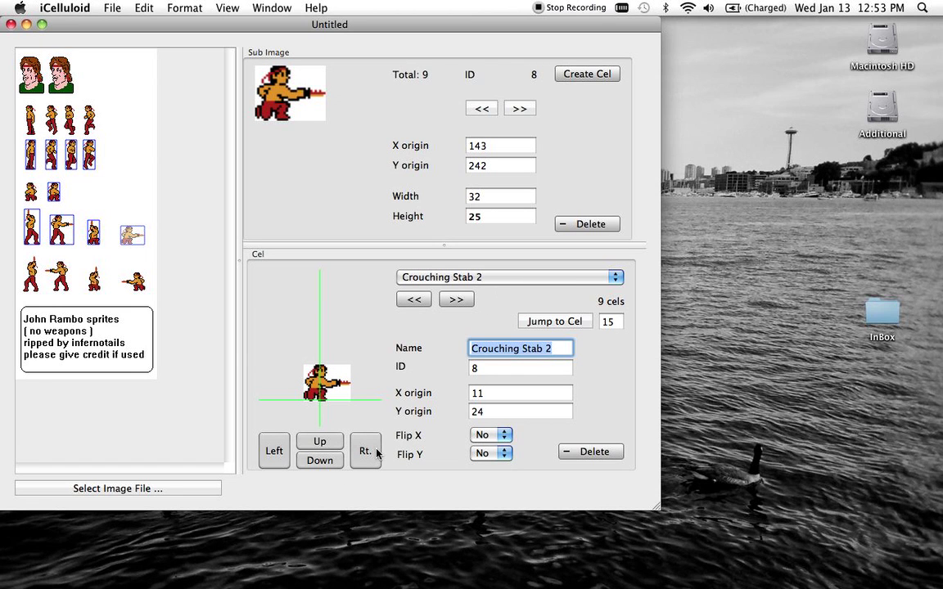
pyautogui.click(377, 454)
pyautogui.click(377, 454)
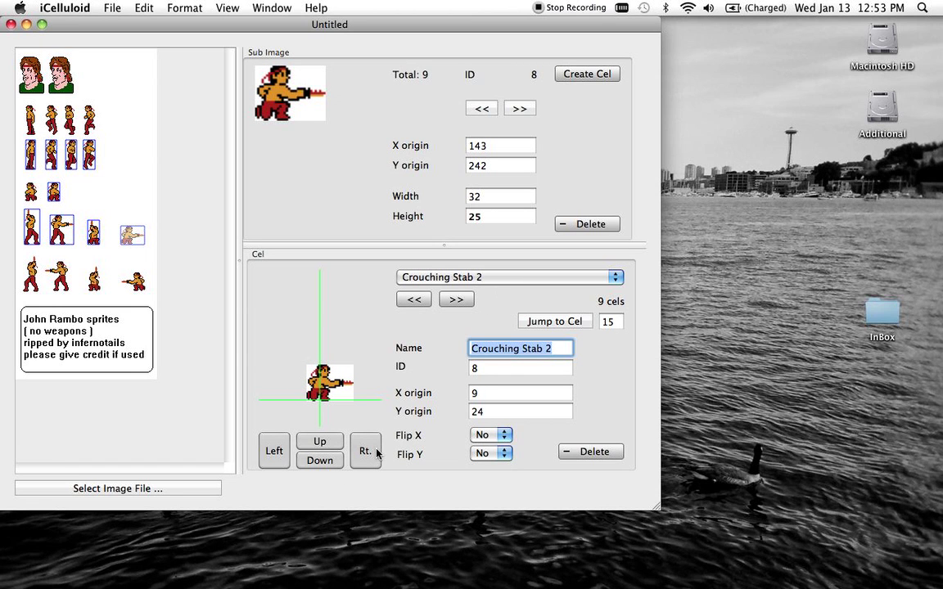
# Compare Crouching Stab 2 with Crouching Stab 1 and fine-tune its X origin to 8.
pyautogui.press('super+Left')
pyautogui.press('super+Right')
pyautogui.press('super+Left')
pyautogui.press('super+Right')
pyautogui.press('Left')
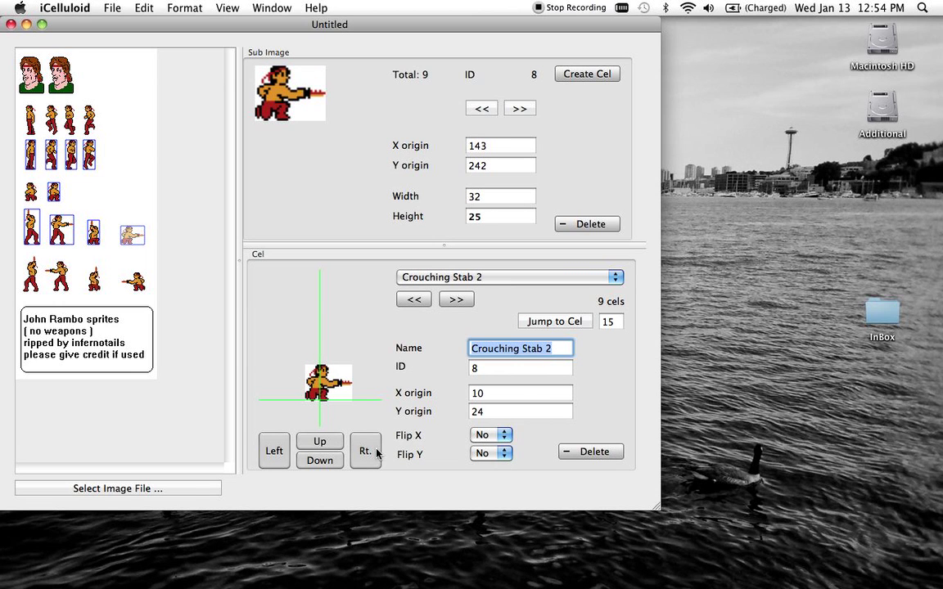
pyautogui.press('Right')
pyautogui.press('Right')
# Alternate between Crouching Stab 1 and Crouching Stab 2 to check that the body stays aligned.
pyautogui.press('super+Left')
pyautogui.press('super+Right')
pyautogui.press('super+Left')
pyautogui.press('super+Right')
pyautogui.press('super+Left')
pyautogui.press('super+Right')
pyautogui.press('super+Left')
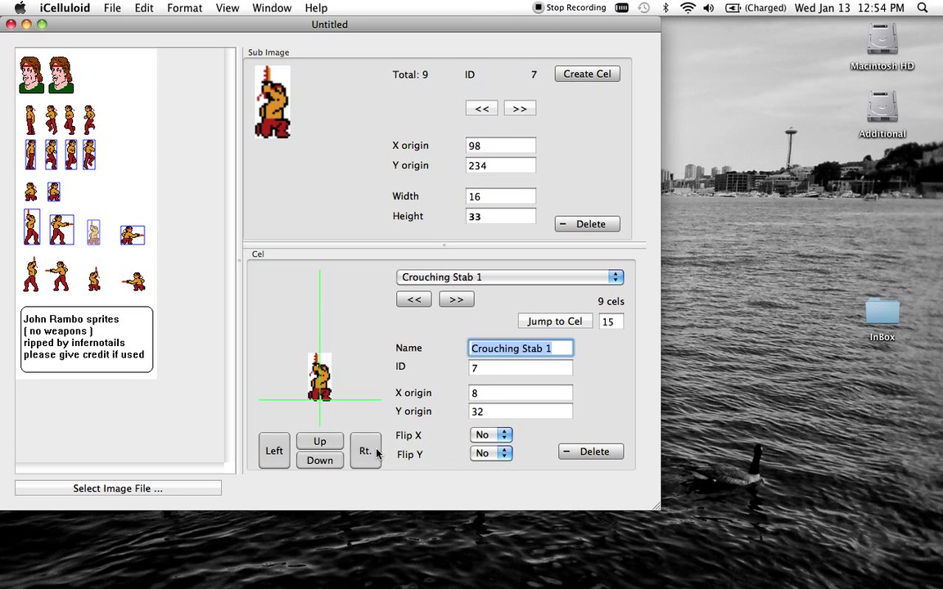
pyautogui.press('super+Right')
pyautogui.press('super+Left')
pyautogui.press('super+Right')
pyautogui.press('super+Left')
pyautogui.press('super+Right')
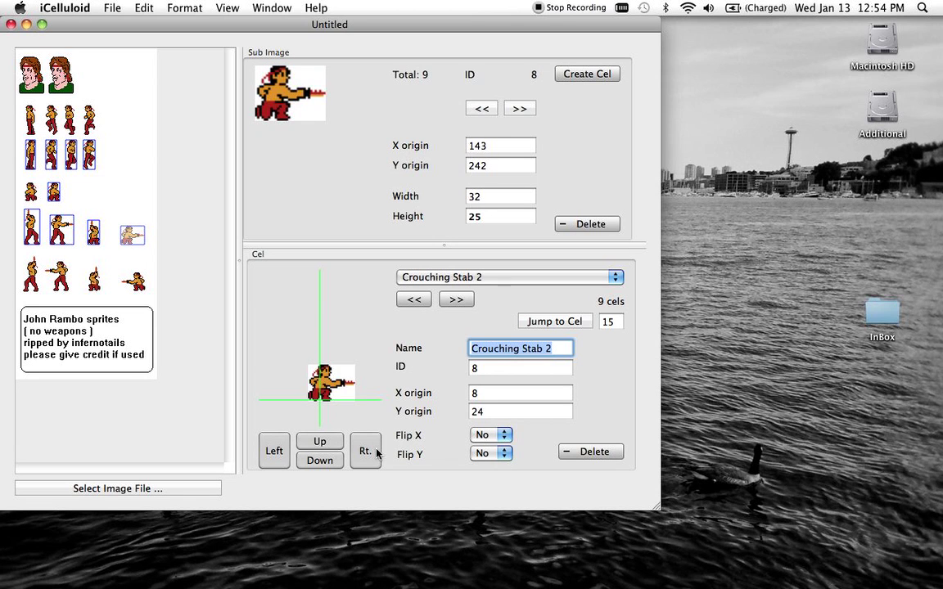
pyautogui.press('super+Left')
pyautogui.press('super+Right')
pyautogui.press('super+Left')
pyautogui.press('super+Right')
# Go to the Running 1 cel and flip between it and Running 2 to compare their alignment.
pyautogui.press('super+Up')
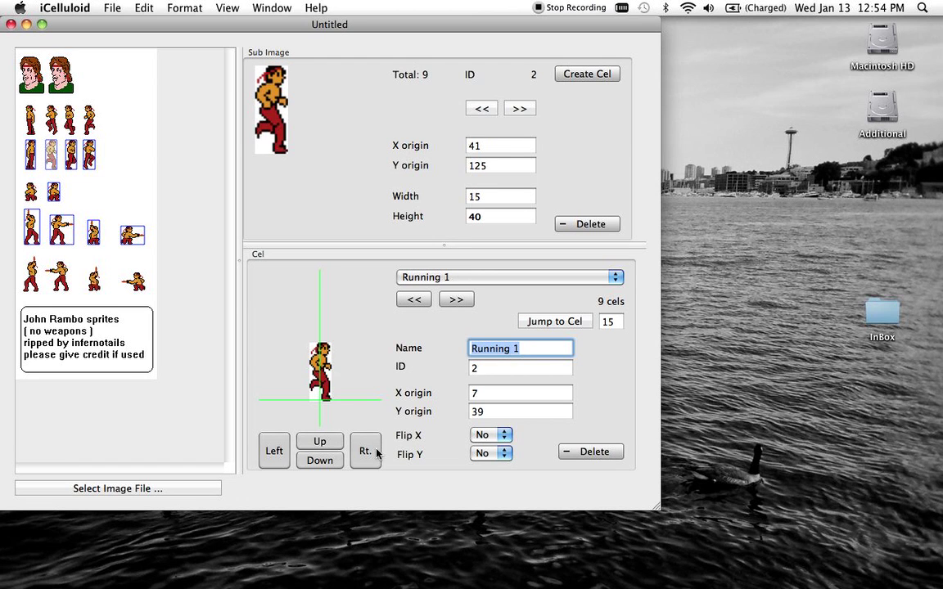
pyautogui.press('super+Down')
pyautogui.press('super+Up')
pyautogui.press('super+Right')
pyautogui.press('super+Left')
pyautogui.press('super+Right')
pyautogui.press('super+Left')
pyautogui.press('super+Right')
pyautogui.press('super+Left')
# Compare Running 3 with Running 2 and shift Running 3 right to an X origin of 7.
pyautogui.press('super+Right')
pyautogui.press('super+Right')
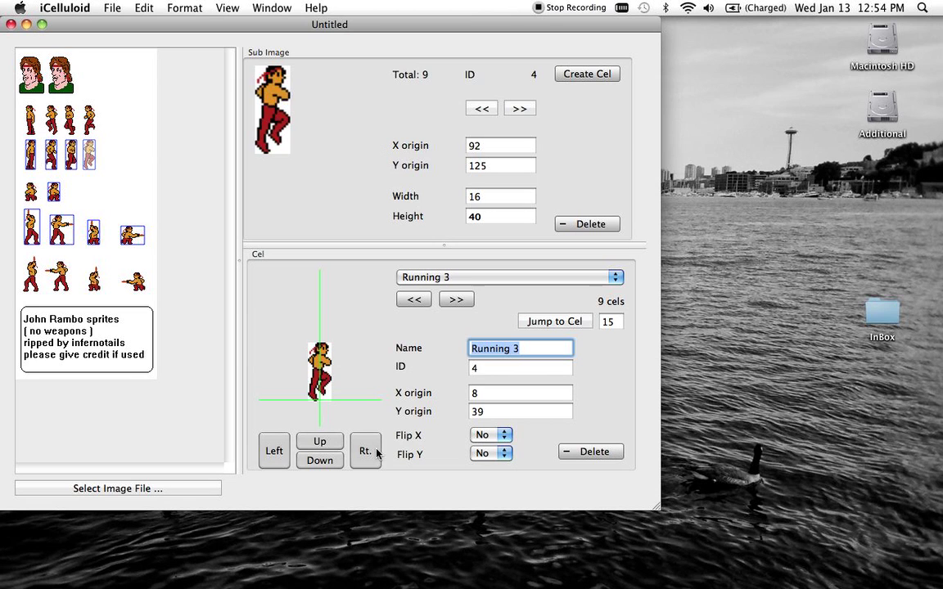
pyautogui.press('super+Left')
pyautogui.press('super+Right')
pyautogui.press('super+Left')
pyautogui.press('super+Right')
pyautogui.press('super+Left')
pyautogui.press('super+Right')
pyautogui.press('super+Left')
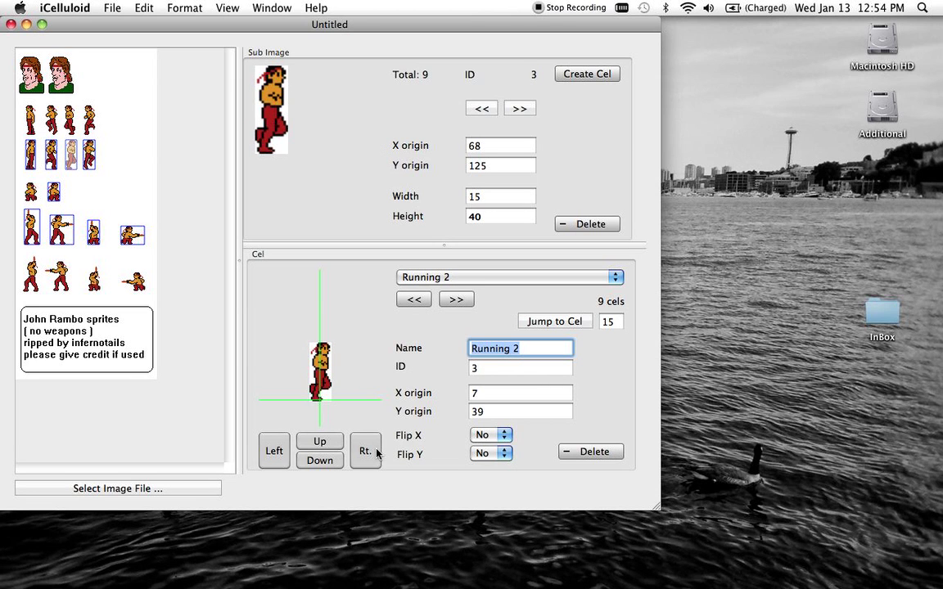
pyautogui.press('super+Right')
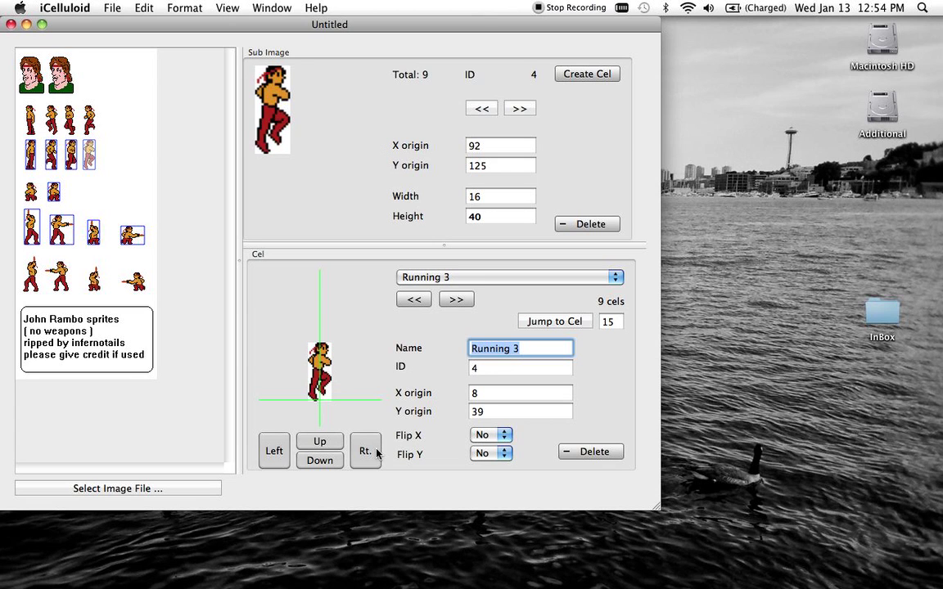
pyautogui.press('super+Left')
pyautogui.press('super+Right')
pyautogui.click(376, 452)
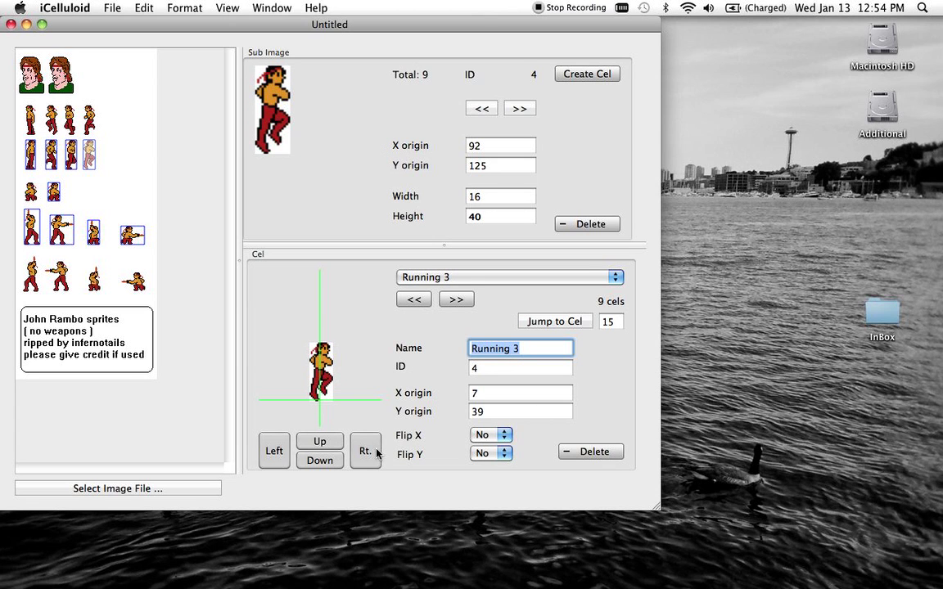
# Flip through the running cels again to check the alignment of the shifted Running 3 pose.
pyautogui.press('super+Left')
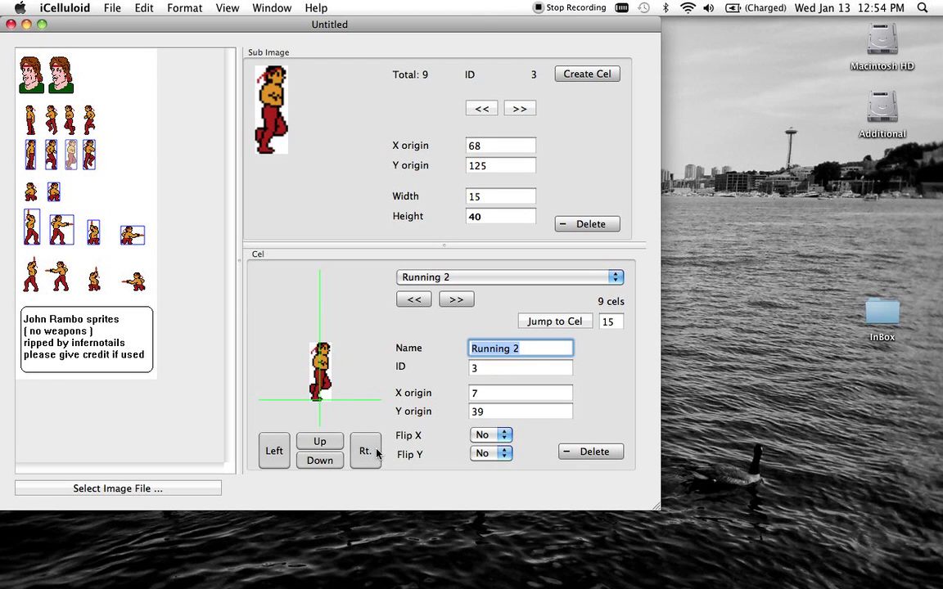
pyautogui.press('super+Right')
pyautogui.press('super+Left')
pyautogui.press('super+Right')
pyautogui.press('super+Left')
pyautogui.press('super+Right')
pyautogui.press('super+Left')
pyautogui.press('super+Left')
pyautogui.press('super+Right')
pyautogui.press('super+Right')
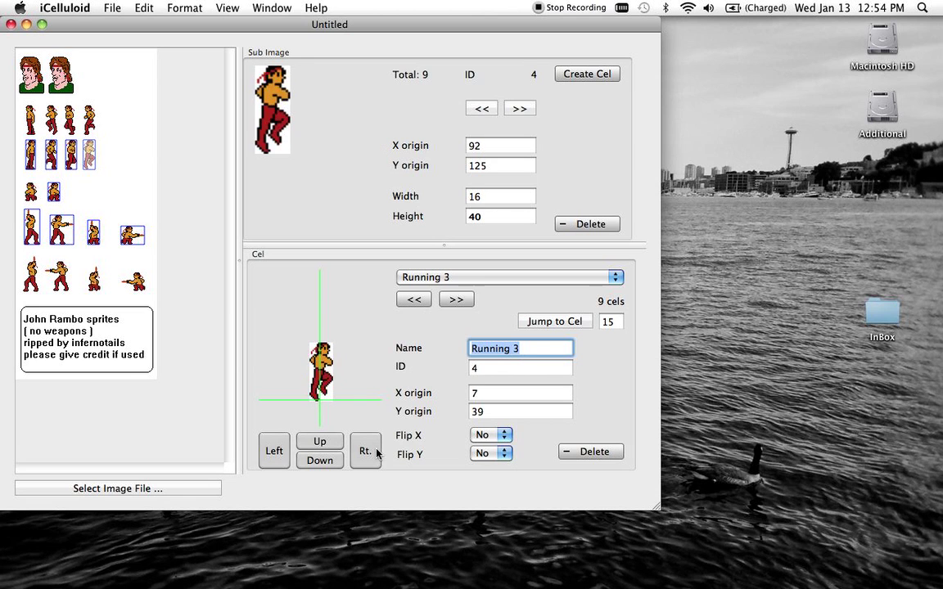
# Go to the Stabbing 2 cel and shift it right to an X origin of 10, comparing it with Stabbing 1.
pyautogui.press('super+Right')
pyautogui.press('super+Left')
pyautogui.press('super+Right')
pyautogui.press('super+Right')
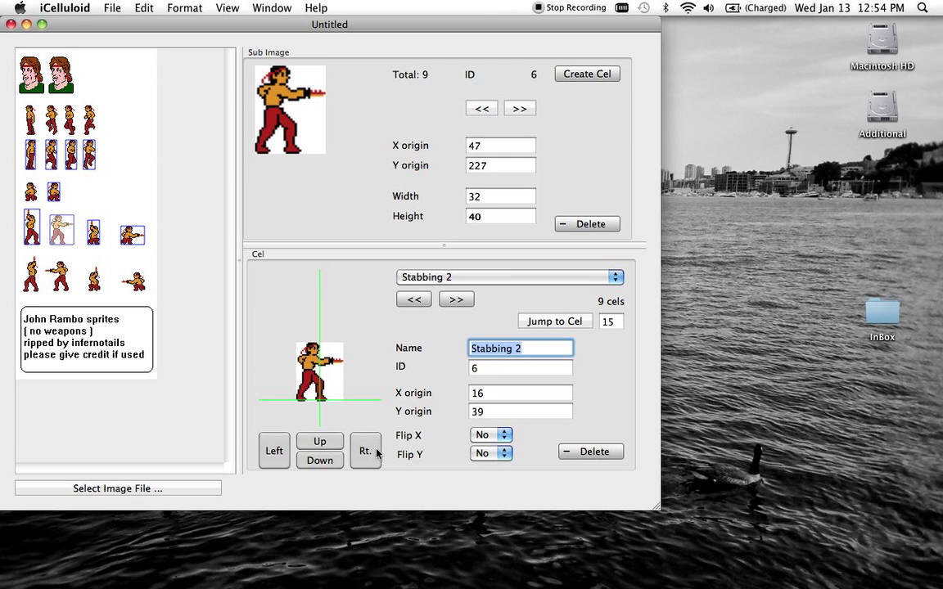
pyautogui.click(365, 451)
pyautogui.tripleClick(365, 451)
pyautogui.click(365, 451)
pyautogui.press('super+Left')
pyautogui.press('super+Right')
pyautogui.click(365, 451)
# Flip between Stabbing 1 and Stabbing 2 to check that the body stays in place.
pyautogui.press('super+Left')
pyautogui.press('super+Right')
pyautogui.press('super+Left')
pyautogui.press('super+Right')
pyautogui.press('super+Left')
pyautogui.press('super+Right')
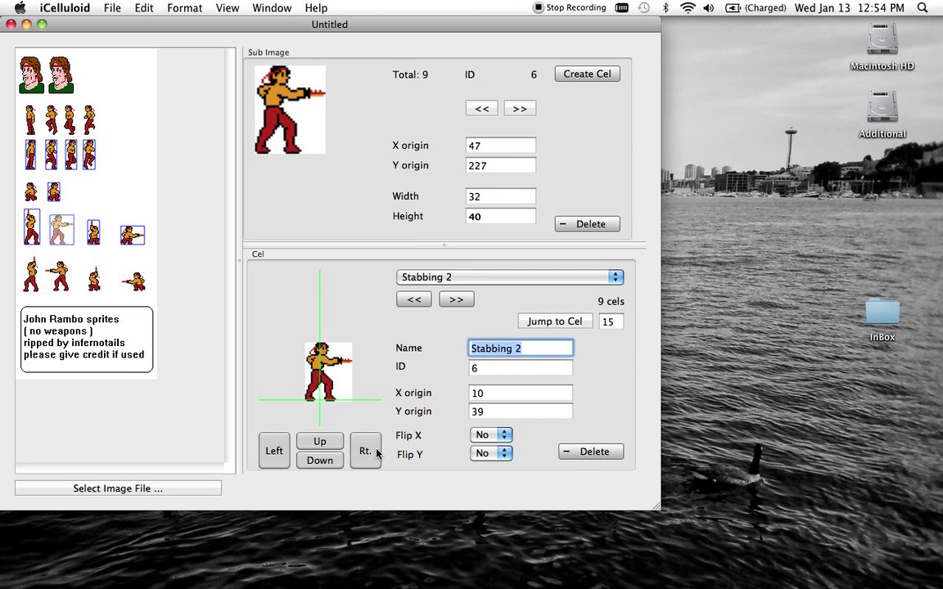
# Step through all the cels from Standing back to Crouching and on to Crouching Stab 2 to review their alignment.
pyautogui.press('super+Right')
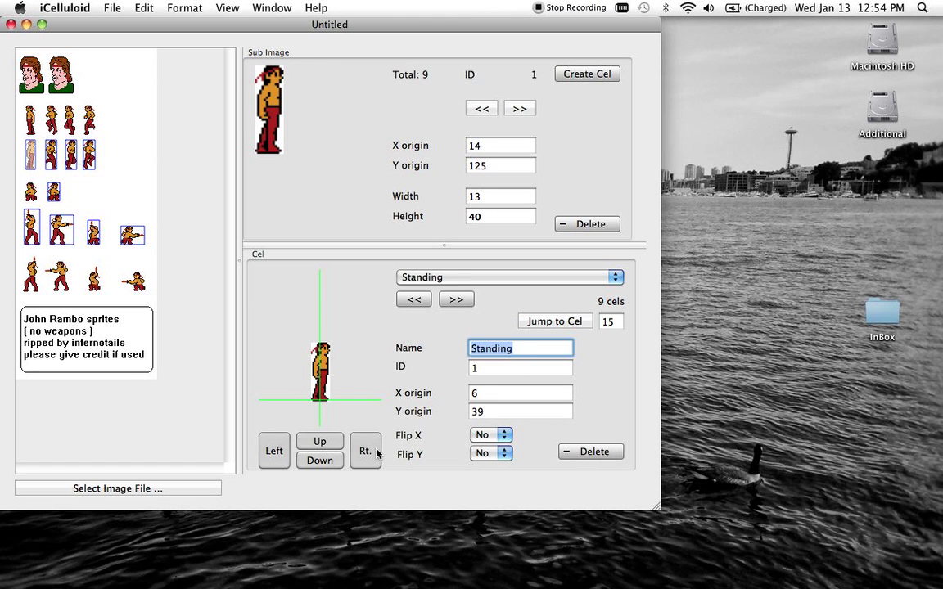
pyautogui.click(376, 451)
pyautogui.press('super+Left')
pyautogui.press('super+Right')
pyautogui.press('super+Left')
pyautogui.press('super+Left')
pyautogui.press('super+Left')
pyautogui.press('super+Left')
pyautogui.press('super+Left')
pyautogui.press('super+Left')
pyautogui.press('super+Left')
pyautogui.press('super+Left')
pyautogui.press('super+Right')
pyautogui.press('super+Right')
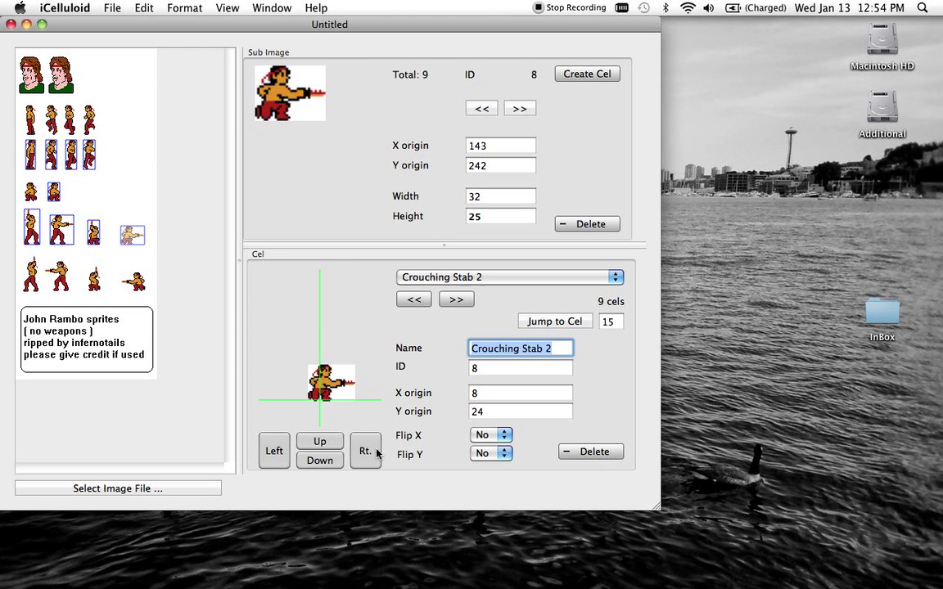
# Go back to the Running 2 cel and save the document as johnrambo.cel, replacing the existing file.
pyautogui.press('super+Left')
pyautogui.press('super+Left')
pyautogui.press('super+Left')
pyautogui.press('super+Left')
pyautogui.press('super+Left')
pyautogui.press('super+s')
pyautogui.write('johnrambo.cel')
pyautogui.press('Return')
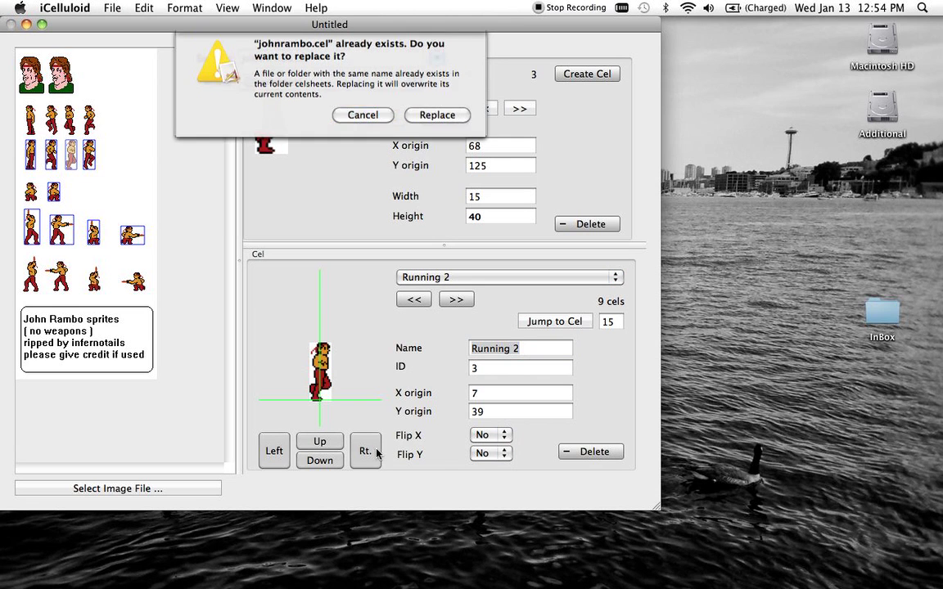
pyautogui.click(439, 122)
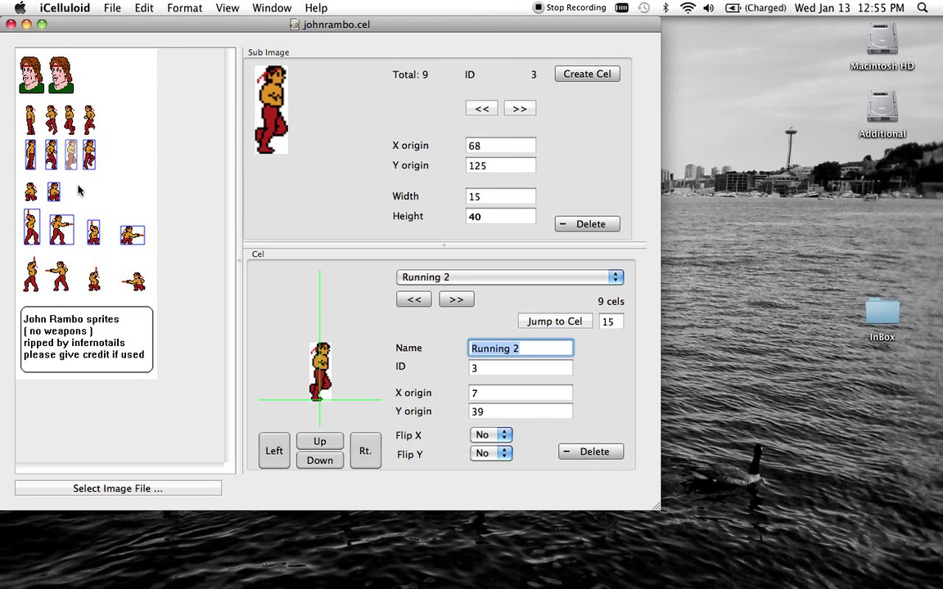
# Close the document, reopen johnrambo.cel from the celsheets folder, and check the stored Crouching cel and sub image.
pyautogui.press('super+w')
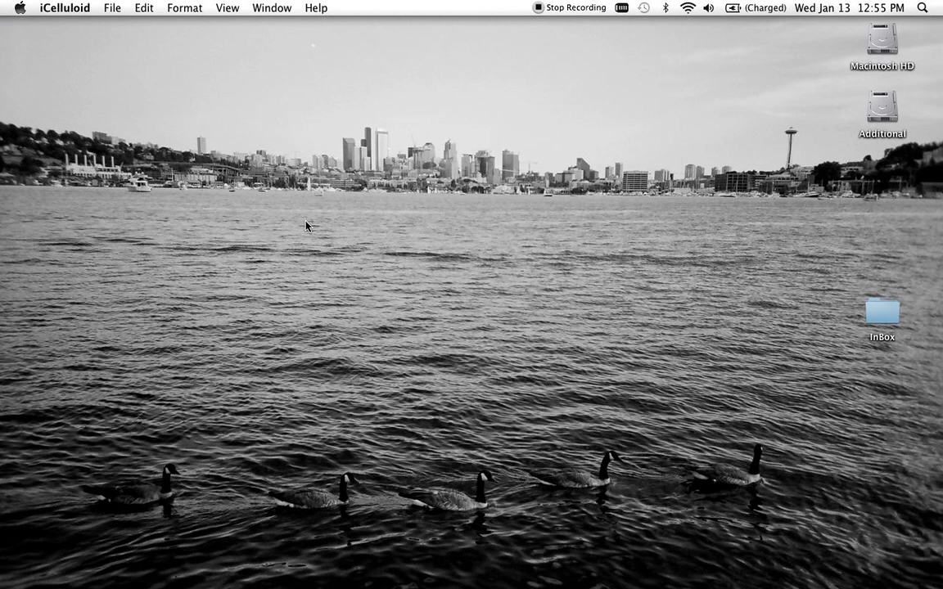
pyautogui.click(111, 7)
pyautogui.click(146, 39)
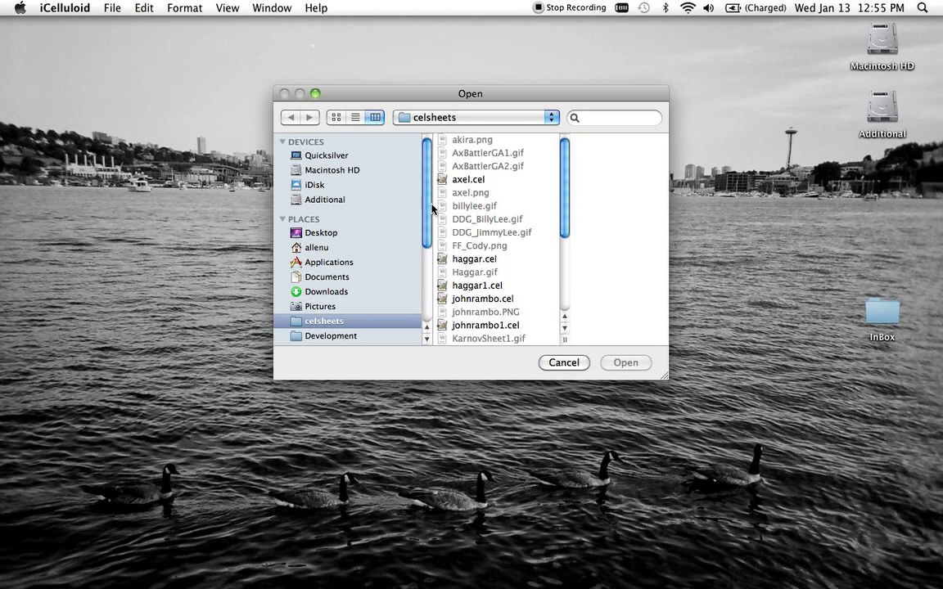
pyautogui.scroll(-1, 455, 226)
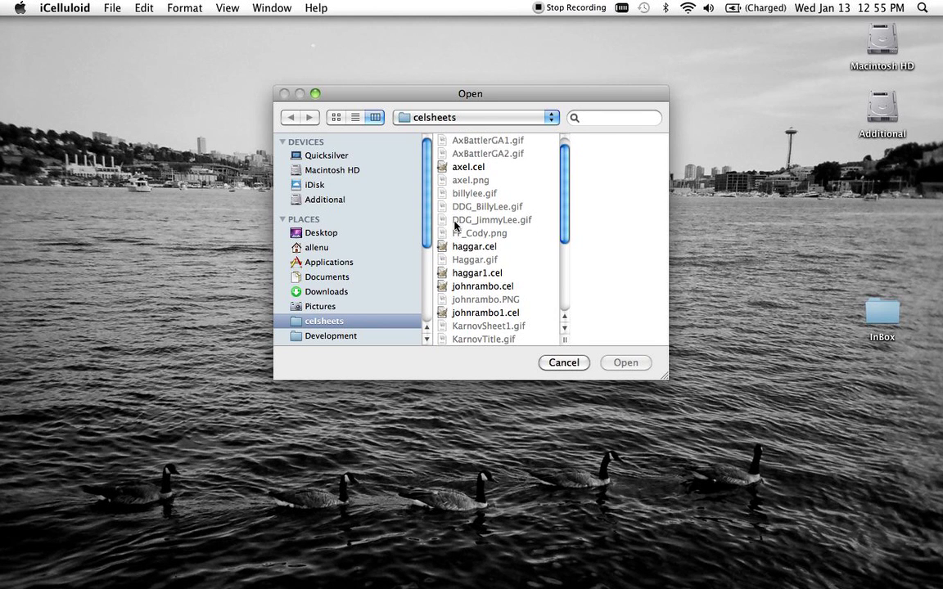
pyautogui.click(507, 291)
pyautogui.click(625, 362)
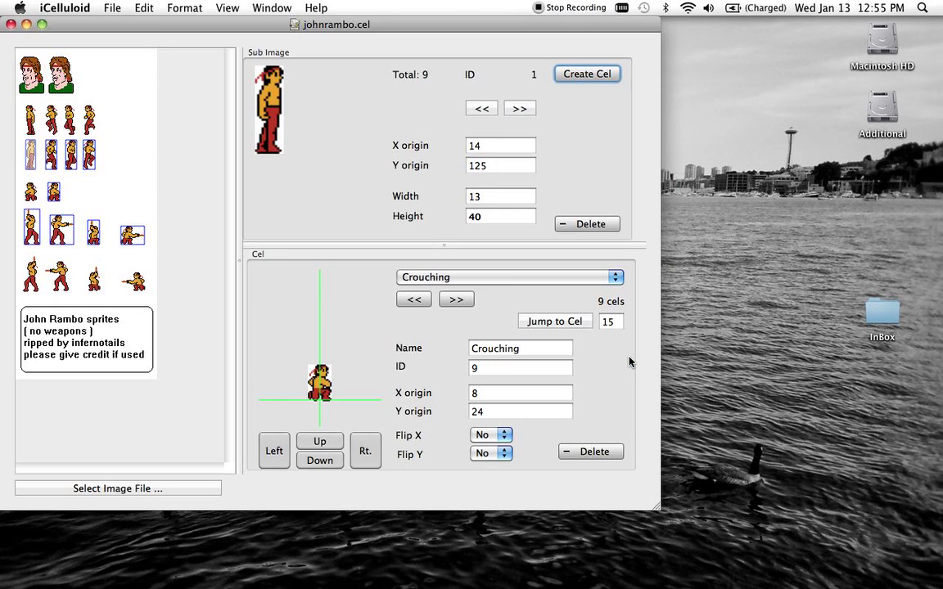
pyautogui.click(134, 239)
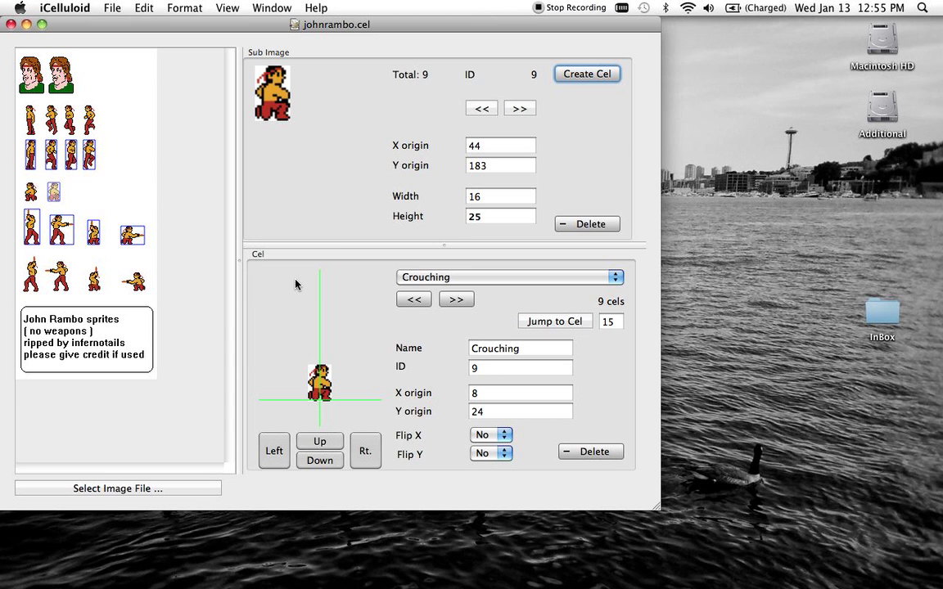
# Close johnrambo.cel, create a new document, and load axel.png as its image file.
pyautogui.press('super+w')
pyautogui.press('super+n')
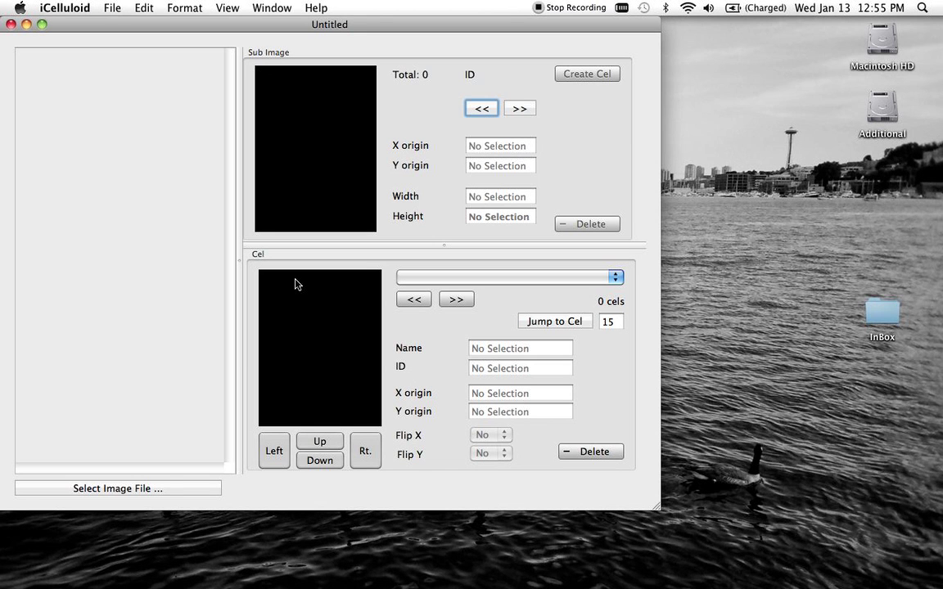
pyautogui.click(167, 488)
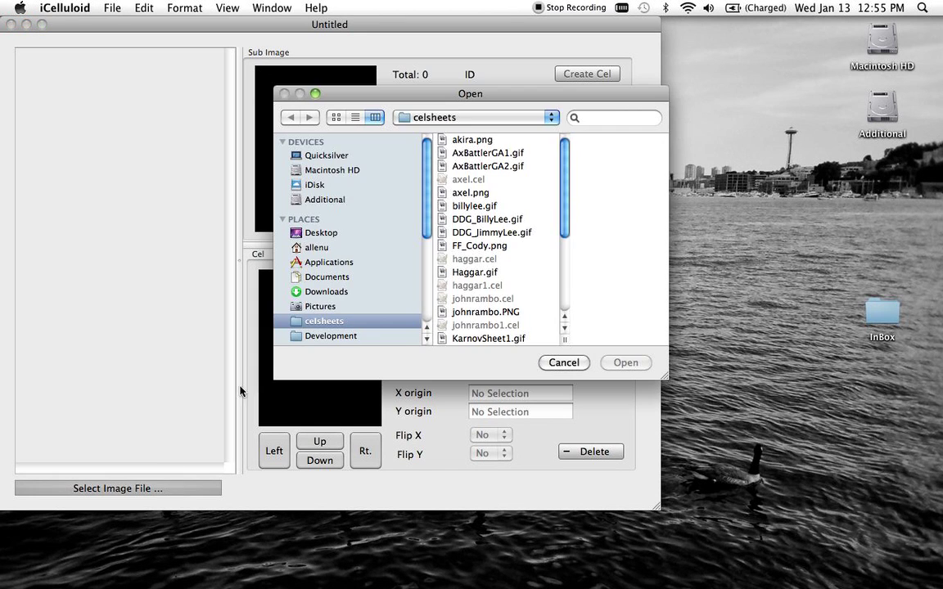
pyautogui.click(474, 193)
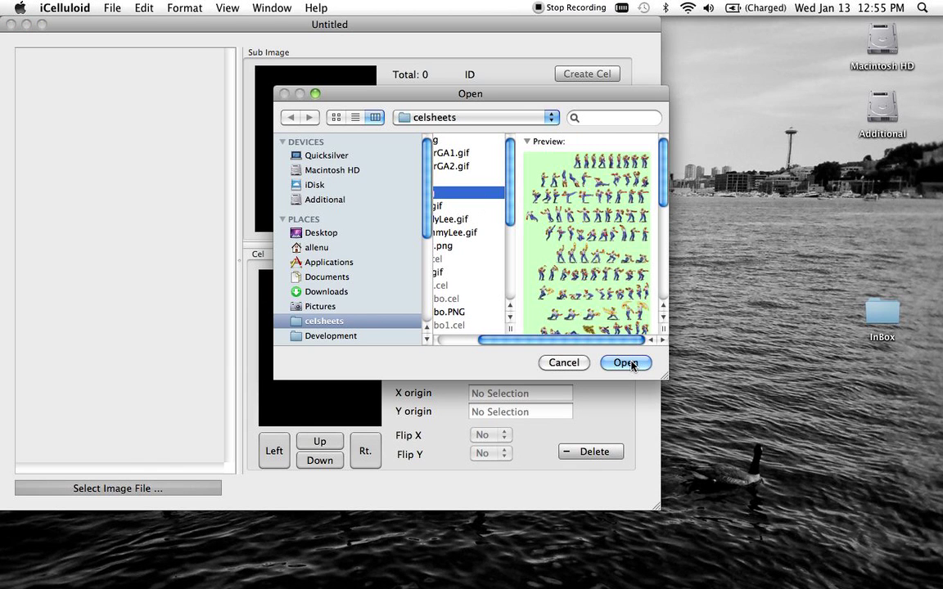
pyautogui.click(627, 363)
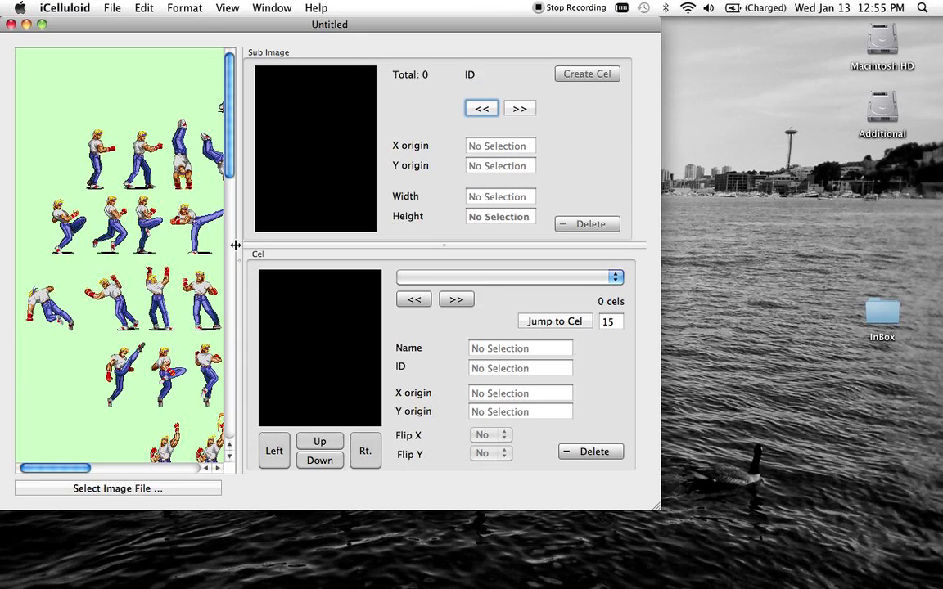
# Widen the image pane and look over the axel.png sheet for the flaming special-move sprites.
pyautogui.moveTo(237, 245); pyautogui.dragTo(470, 245)
pyautogui.scroll(-5, 290, 253)
pyautogui.hscroll(3, 290, 253)
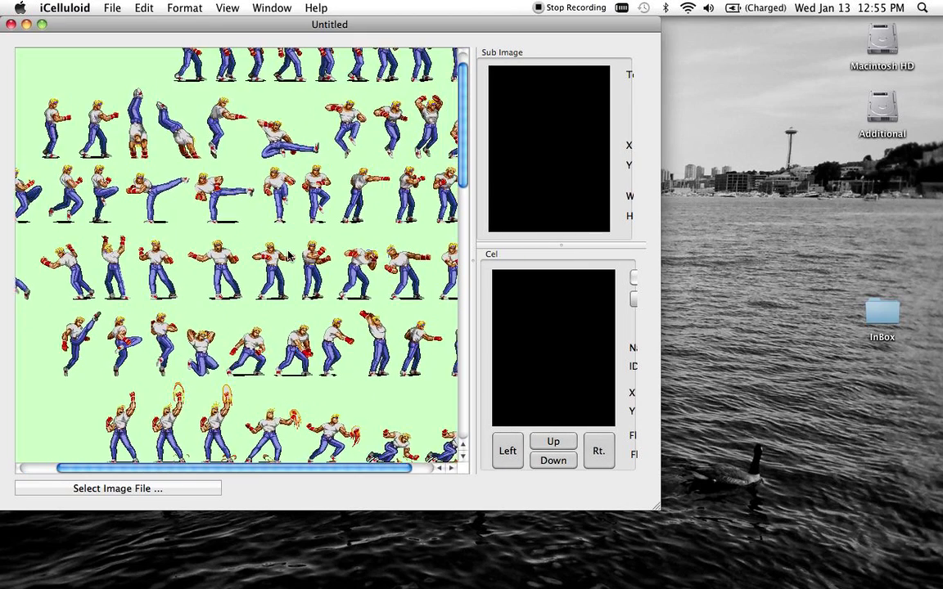
pyautogui.scroll(-10, 288, 256)
pyautogui.scroll(15, 288, 256)
pyautogui.hscroll(-3, 288, 256)
pyautogui.scroll(-8, 288, 256)
pyautogui.hscroll(2, 288, 256)
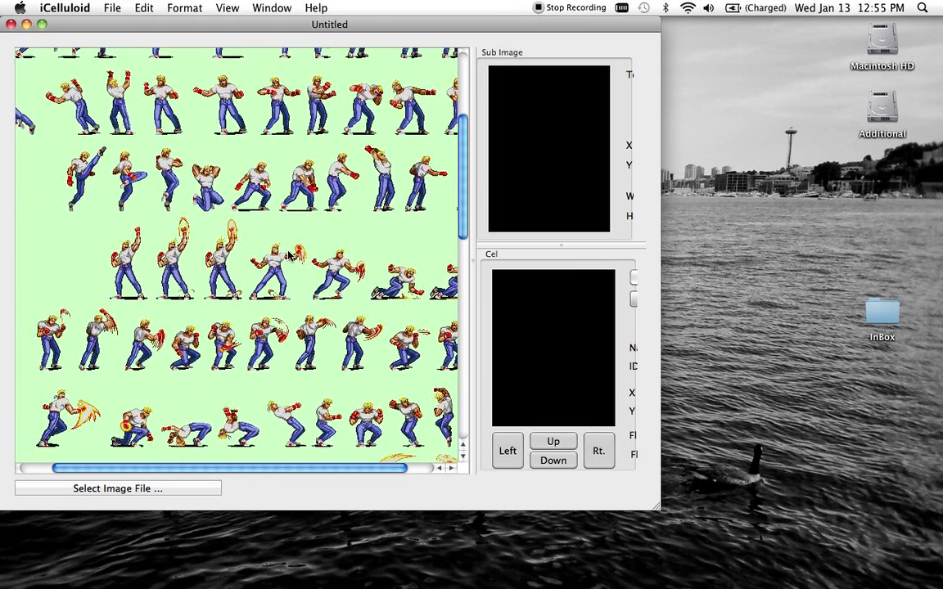
pyautogui.scroll(-5, 288, 256)
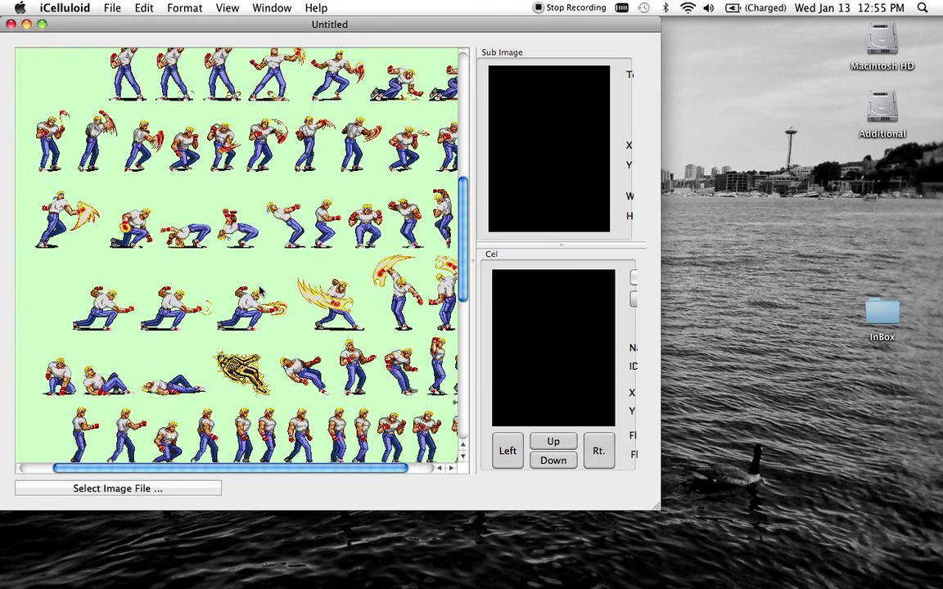
# Extract the crouching fire-fist sprite, the flaming lunge, the low flame swing, and both overhead flame swings as cels.
pyautogui.hscroll(1, 245, 278)
pyautogui.click(117, 225)
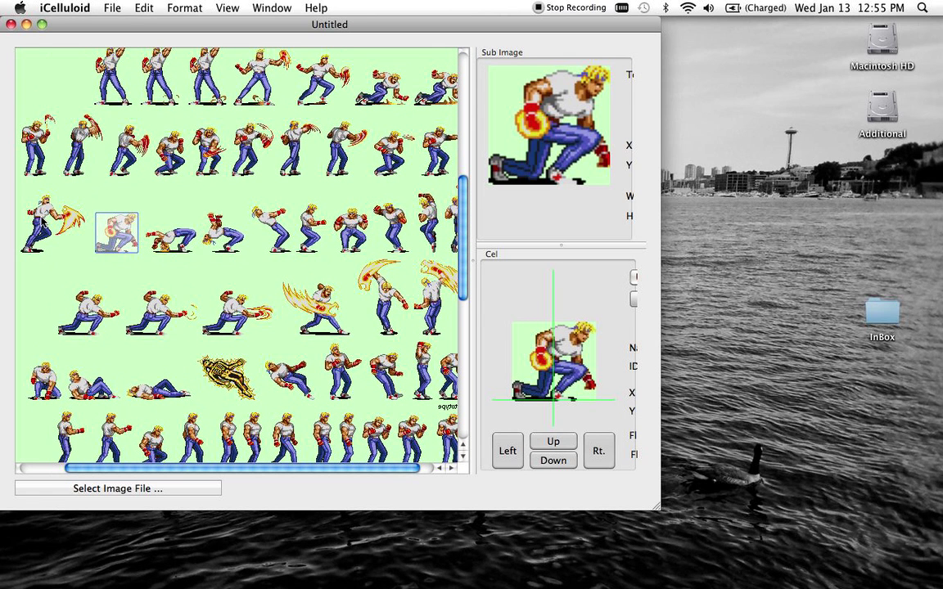
pyautogui.click(42, 221)
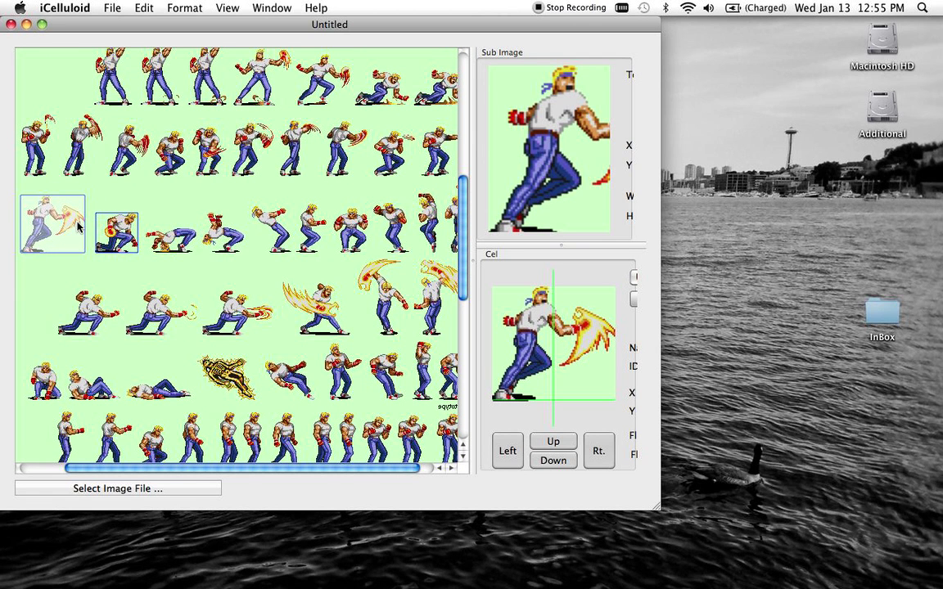
pyautogui.hscroll(1, 264, 308)
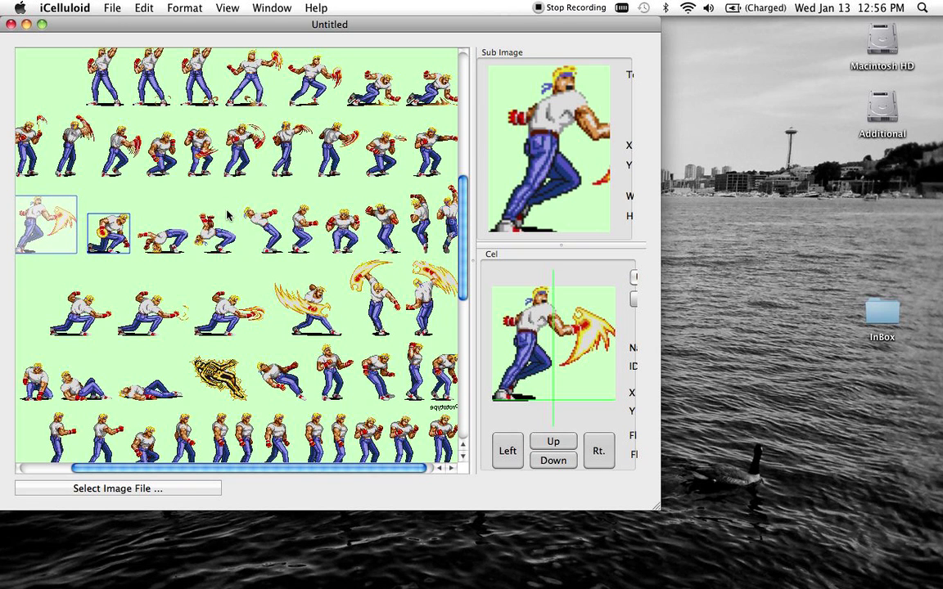
pyautogui.click(313, 312)
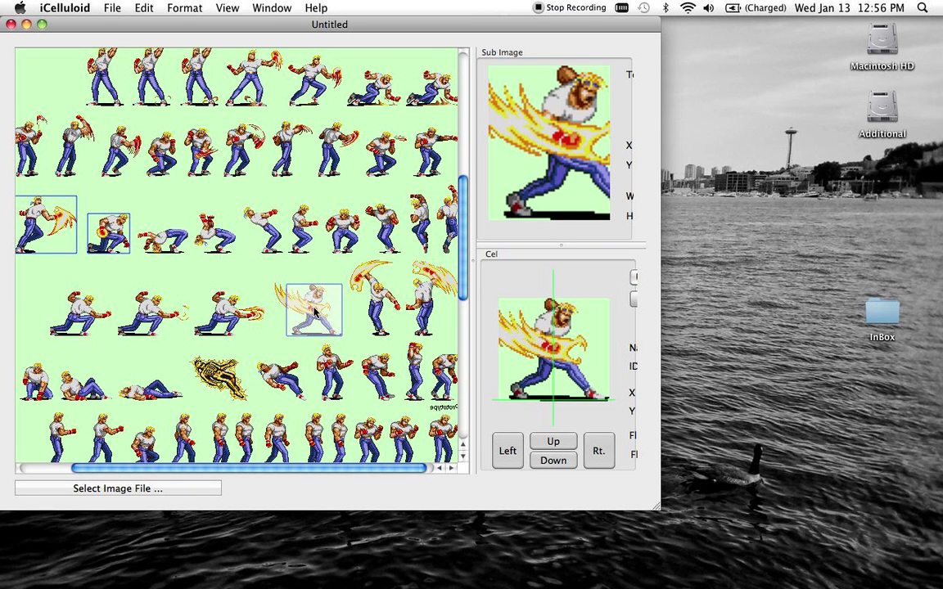
pyautogui.click(373, 304)
pyautogui.hscroll(1, 409, 305)
pyautogui.click(422, 305)
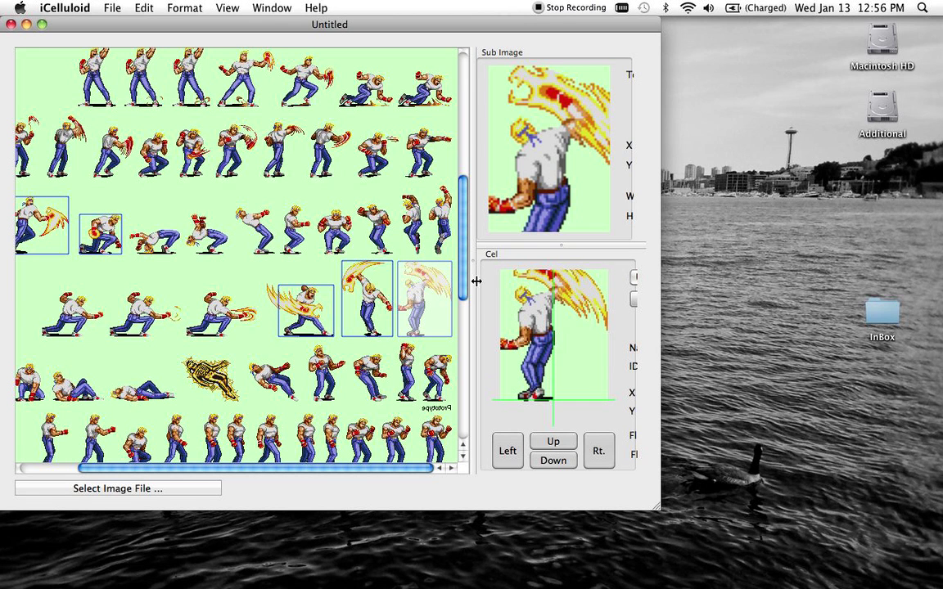
# Delete the low flame swing's cropped sub image and extract that sprite again with its full flame trail.
pyautogui.moveTo(475, 280); pyautogui.dragTo(502, 277)
pyautogui.click(579, 223)
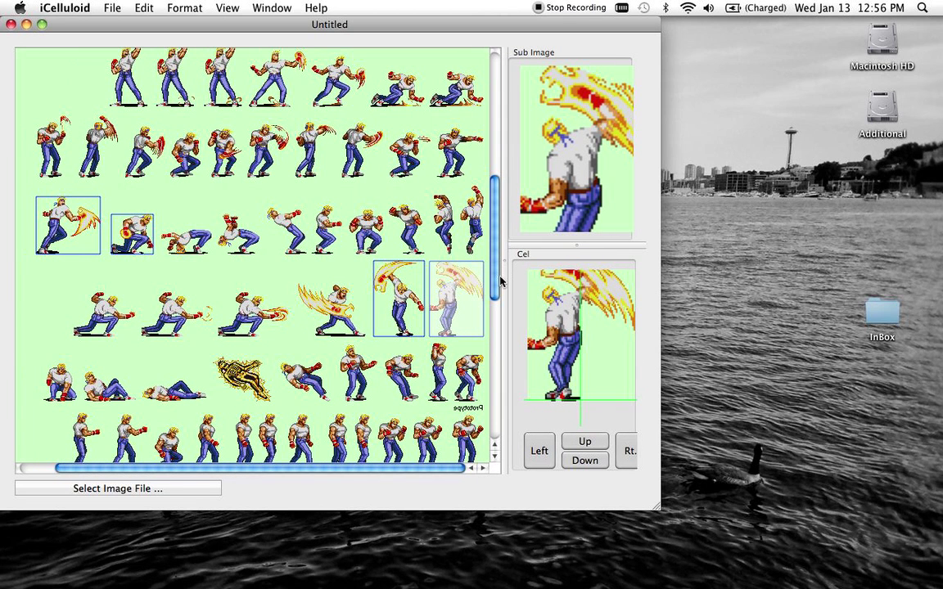
pyautogui.click(313, 305)
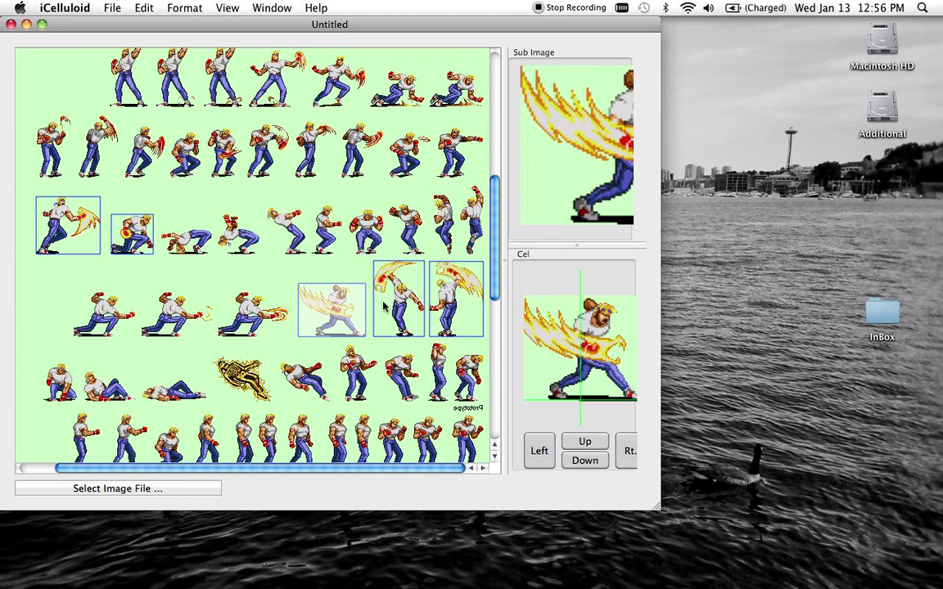
# Narrow the image pane to expose the cel settings, and name the crouching fire-fist cel Special 1.
pyautogui.scroll(-2, 395, 307)
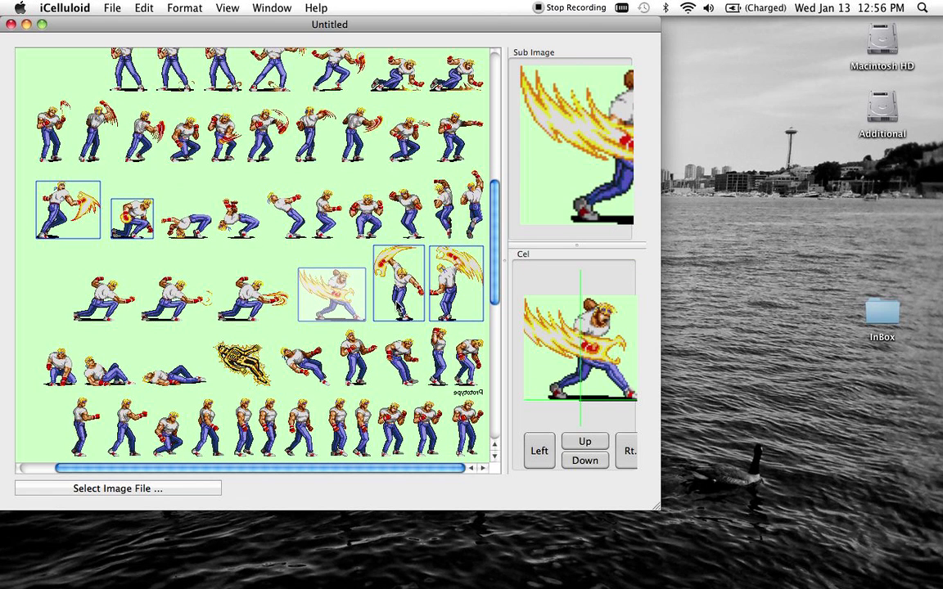
pyautogui.moveTo(501, 289); pyautogui.dragTo(241, 288)
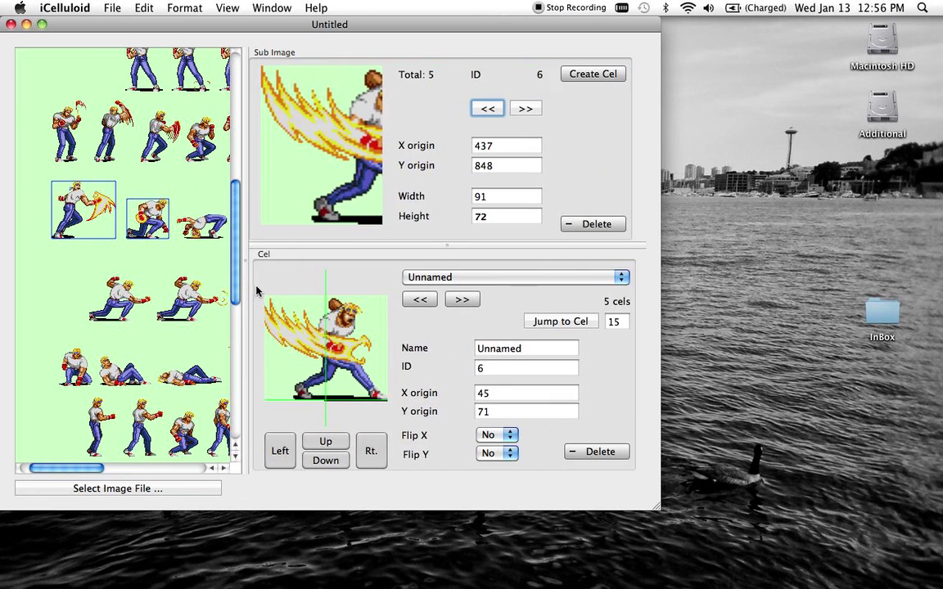
pyautogui.click(480, 277)
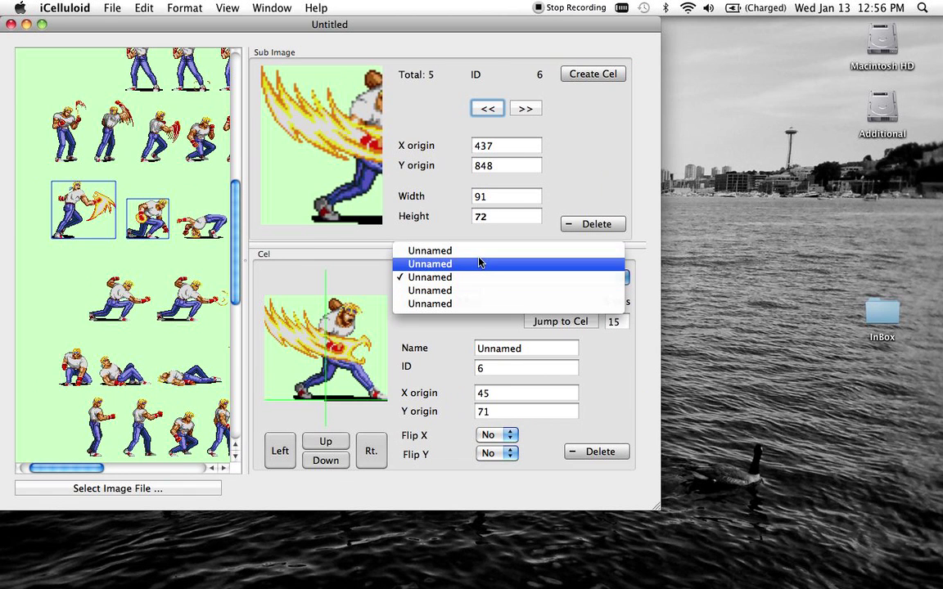
pyautogui.click(479, 253)
pyautogui.press('Right')
pyautogui.press('Right')
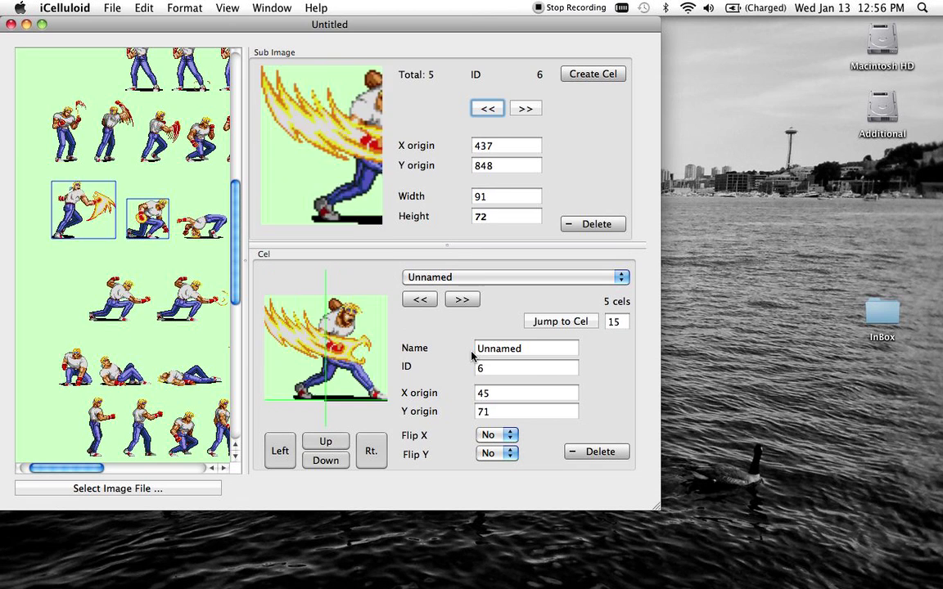
pyautogui.doubleClick(496, 354)
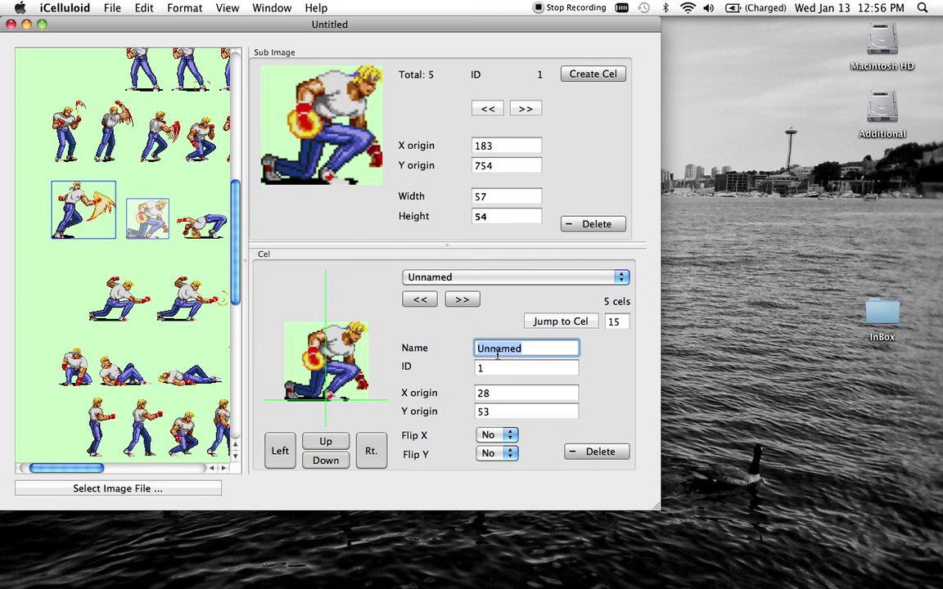
pyautogui.write('Special 1')
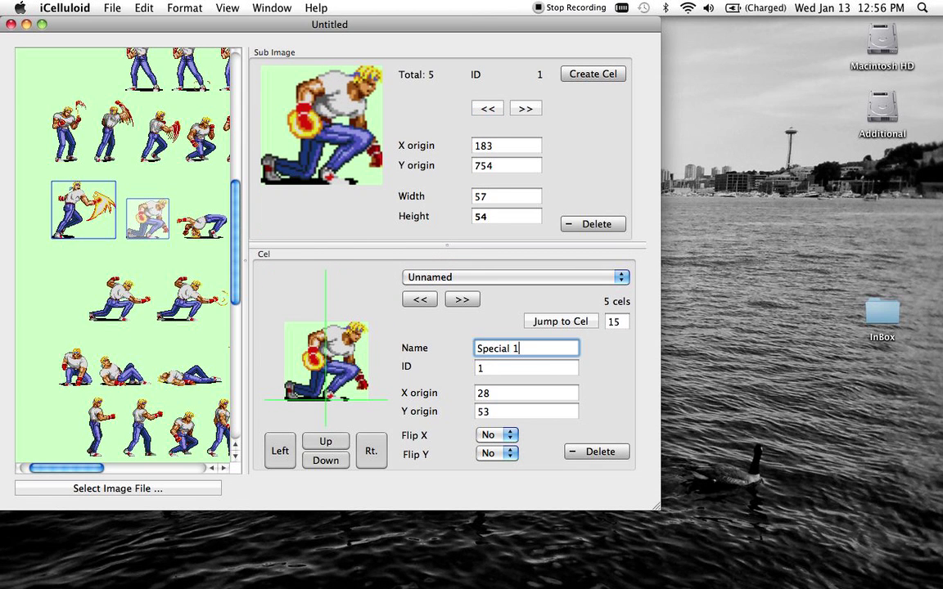
pyautogui.press('Return')
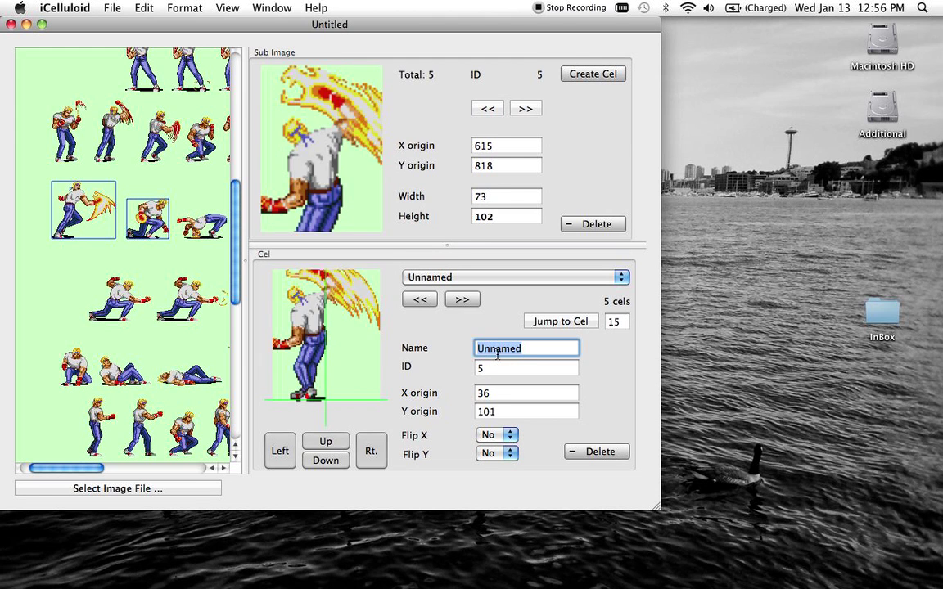
# Name the flaming lunge cel Special 2 and the back-turned overhead flame swing Special 3.
pyautogui.write('Special 2')
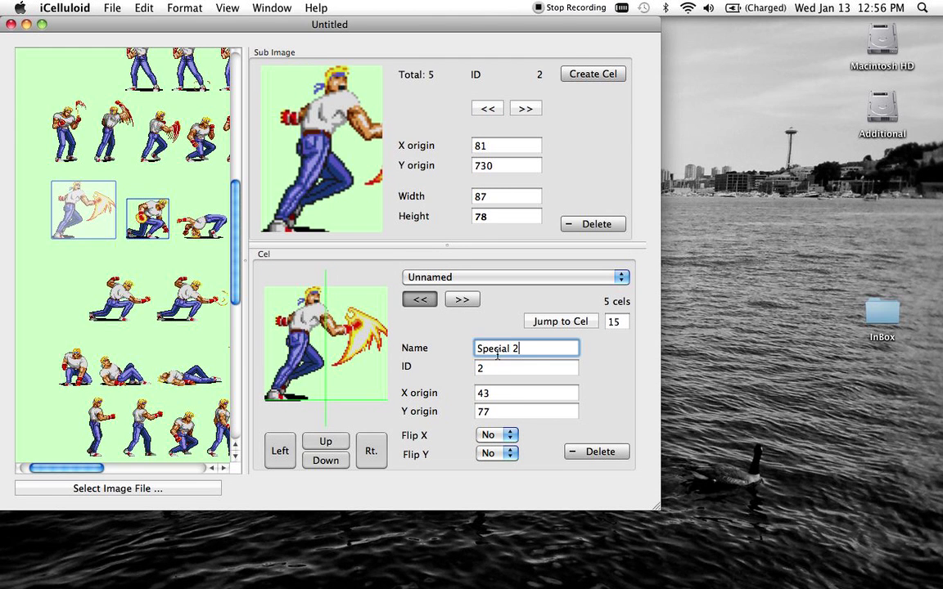
pyautogui.press('Return')
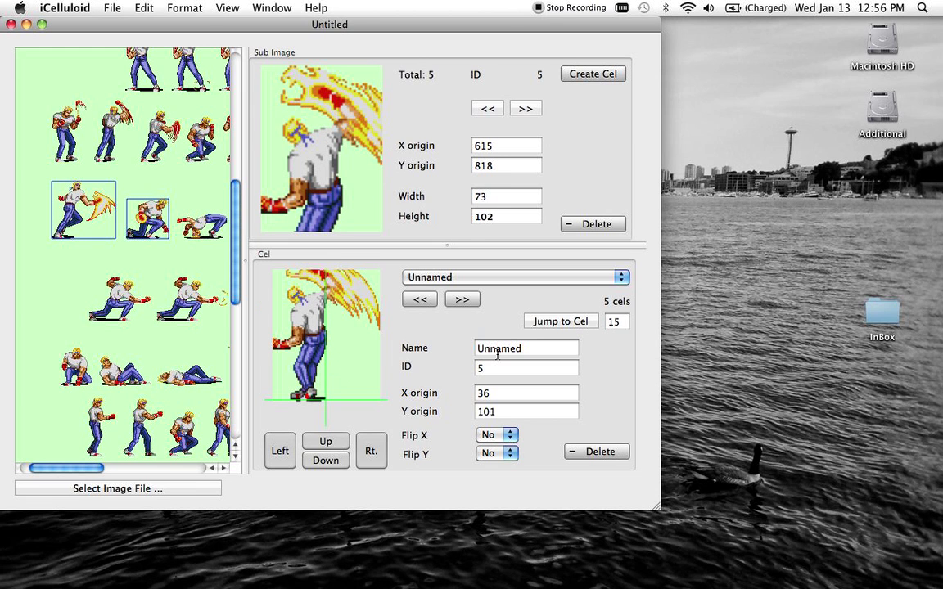
pyautogui.doubleClick(497, 354)
pyautogui.write('Special 3')
pyautogui.press('Return')
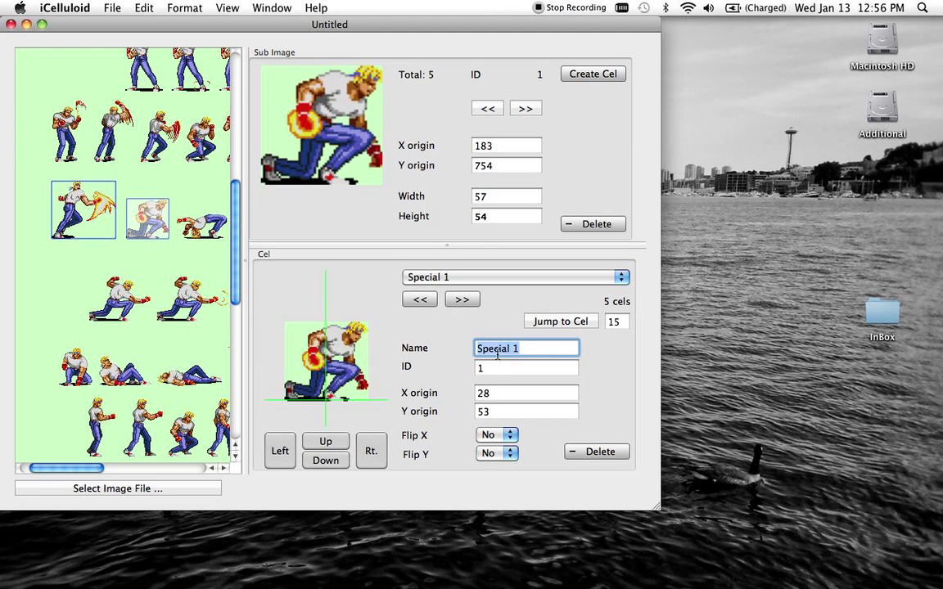
# Name the front-facing overhead flame swing Special 4 and the low flame swing Special 5, and check the cel list.
pyautogui.write('Special 4')
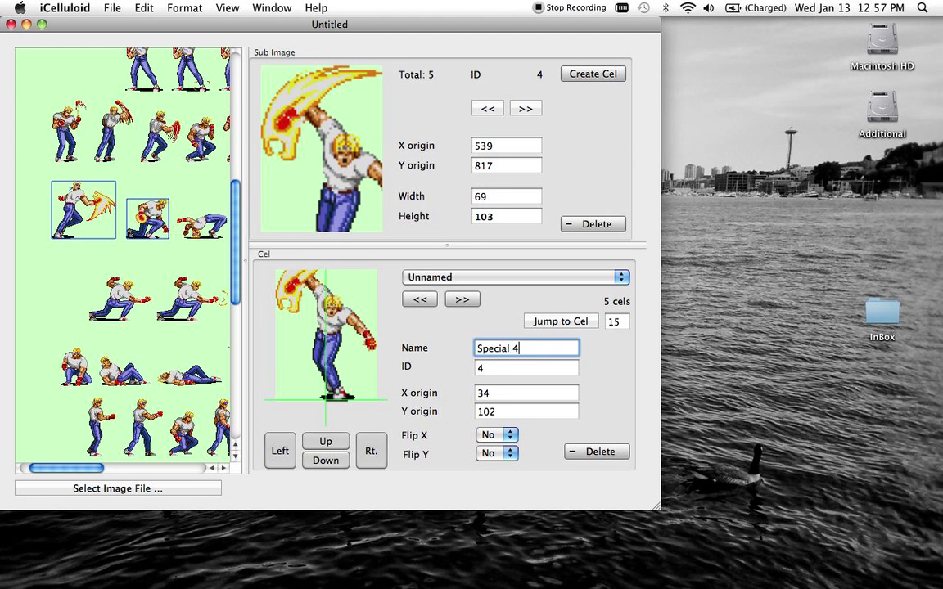
pyautogui.press('Return')
pyautogui.write('Special 5')
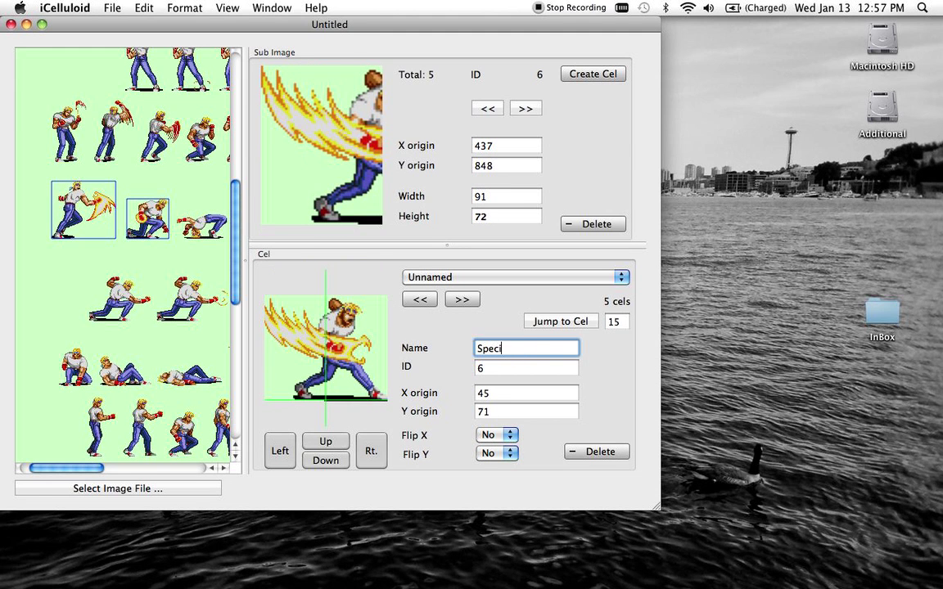
pyautogui.press('Return')
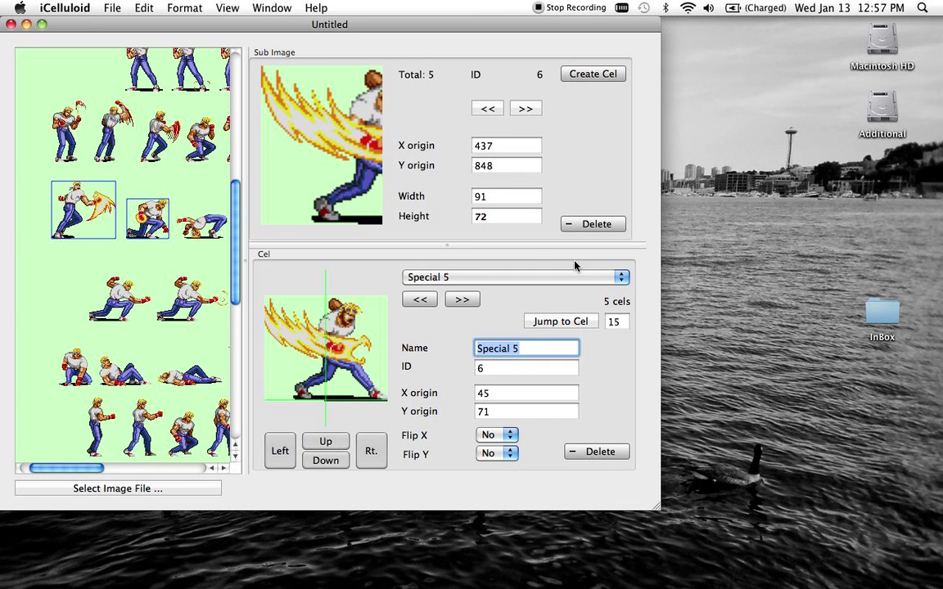
pyautogui.click(606, 277)
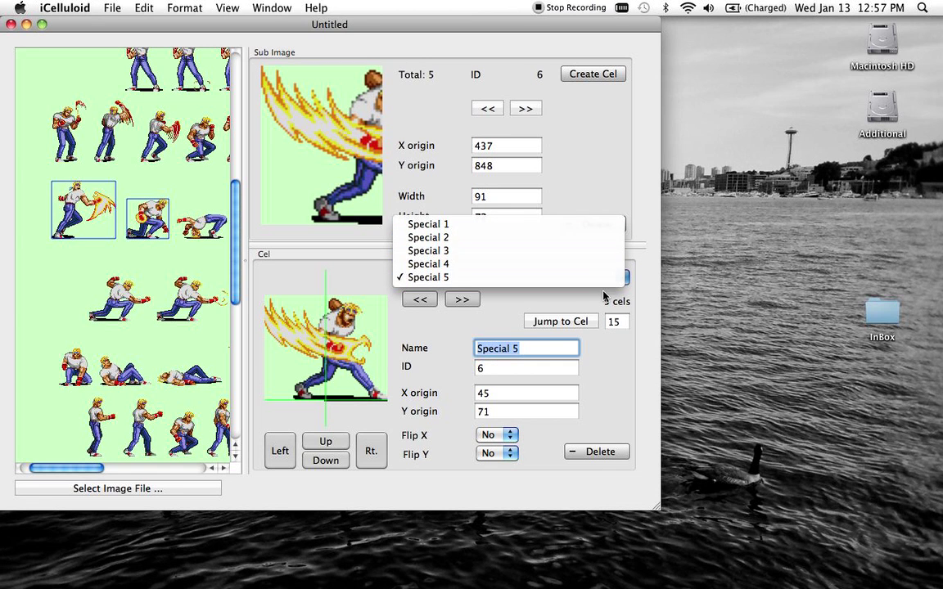
# Flip through the cels to check their alignment, and shift the Special 2 cel to an X origin of 1.
pyautogui.click(471, 315)
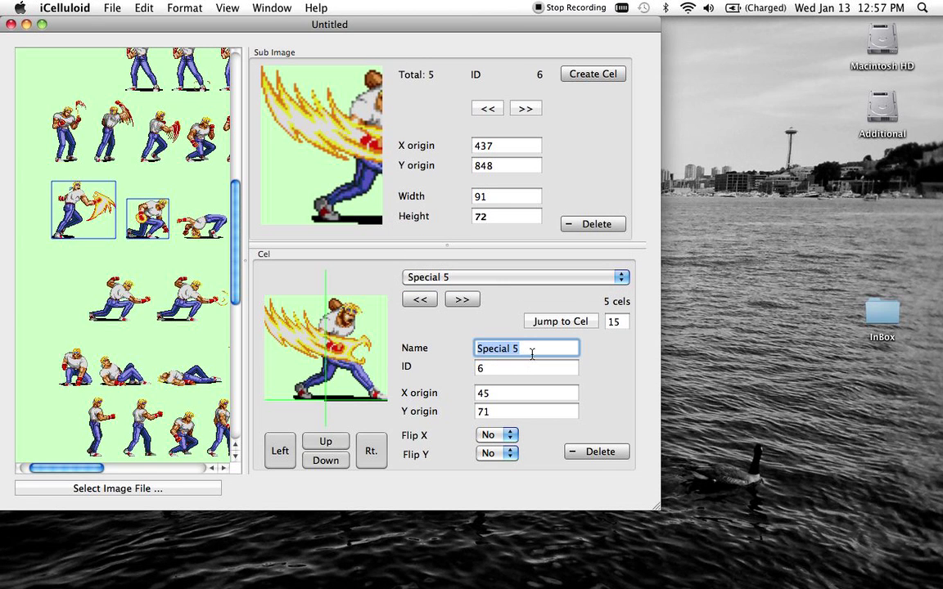
pyautogui.click(530, 353)
pyautogui.press('Up')
pyautogui.press('Up')
pyautogui.press('Up')
pyautogui.press('Up')
pyautogui.press('Left')
pyautogui.press('Right')
pyautogui.press('Down')
pyautogui.press('Right')
pyautogui.press('Right')
pyautogui.press('Right')
pyautogui.press('Right')
pyautogui.press('Right')
pyautogui.press('Right')
pyautogui.press('Right')
pyautogui.press('Right')
pyautogui.press('Right')
pyautogui.press('Right')
pyautogui.press('Right')
pyautogui.press('Right')
pyautogui.press('Right')
pyautogui.press('Right')
pyautogui.press('Right')
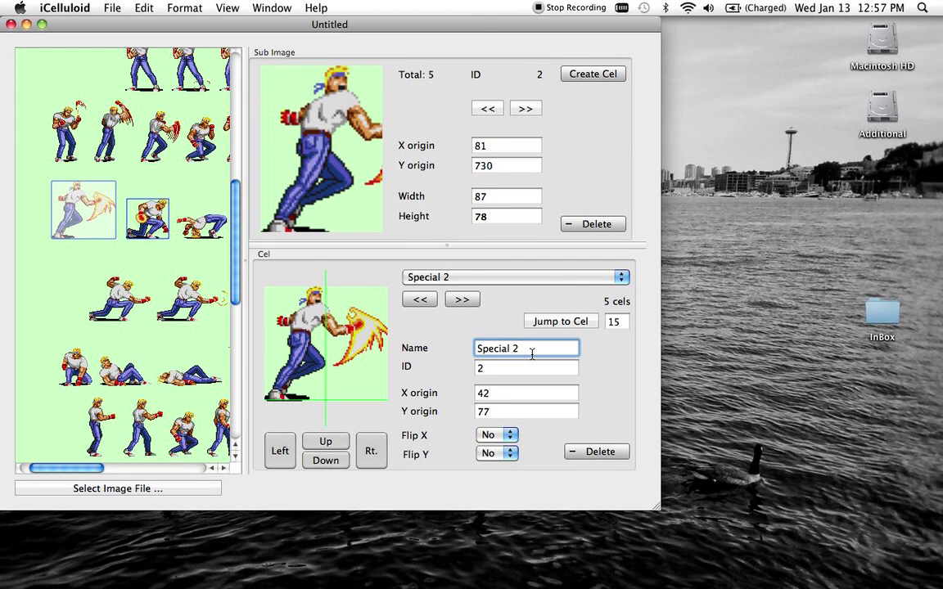
pyautogui.press('Right')
pyautogui.press('Right')
pyautogui.press('Right')
pyautogui.press('Right')
pyautogui.press('Right')
pyautogui.press('Right')
pyautogui.press('Right')
pyautogui.press('Right')
pyautogui.press('Right')
pyautogui.press('Right')
pyautogui.press('Right')
pyautogui.press('Right')
pyautogui.press('Right')
pyautogui.press('Right')
pyautogui.press('Right')
pyautogui.press('Right')
pyautogui.press('Right')
pyautogui.press('Right')
pyautogui.press('Right')
pyautogui.press('Right')
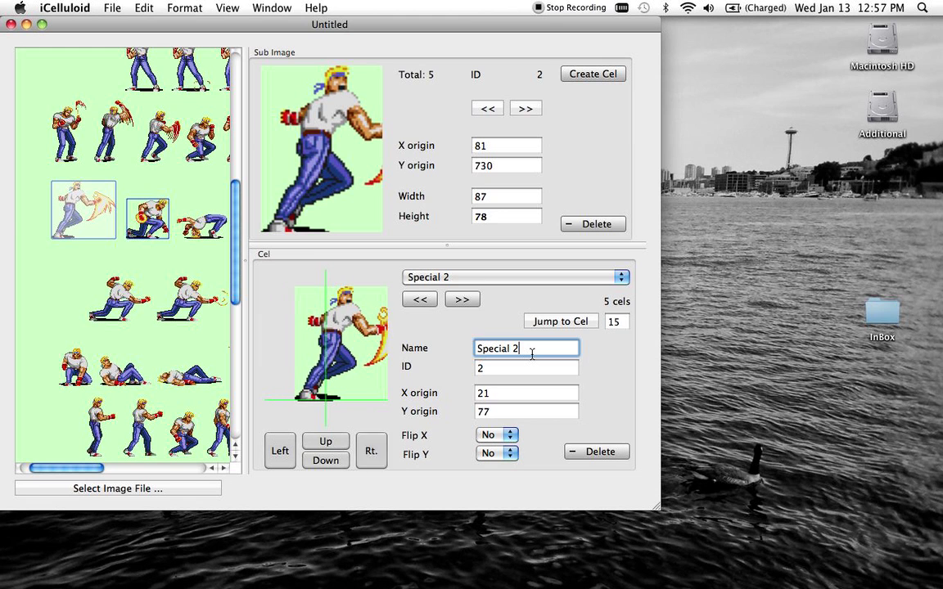
pyautogui.press('Right')
pyautogui.press('Right')
pyautogui.press('Right')
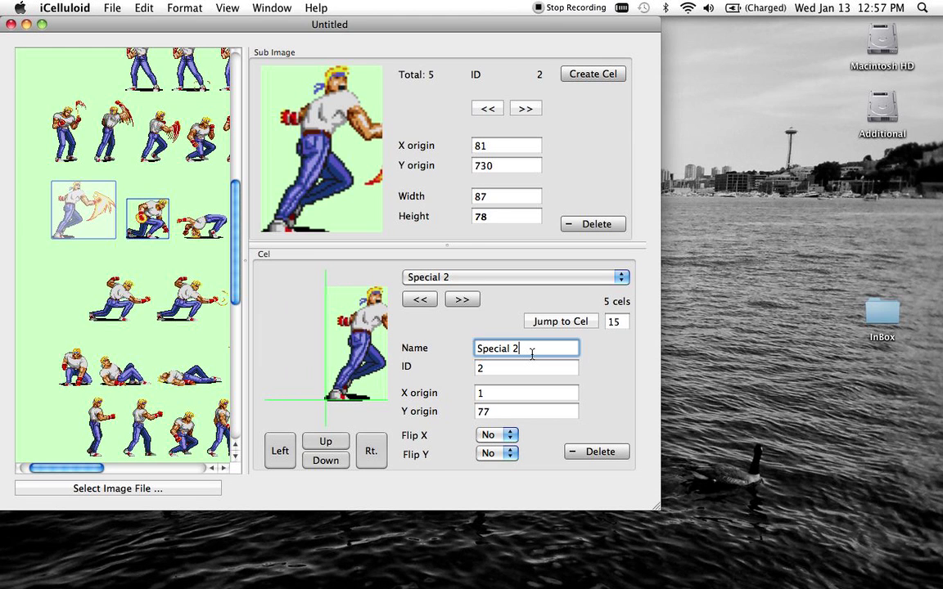
# Align the Special 3 cel with its neighbours by shifting it to X origin 18 and Y origin 102.
pyautogui.press('Up')
pyautogui.press('Down')
pyautogui.press('Down')
pyautogui.press('Right')
pyautogui.press('Right')
pyautogui.press('Right')
pyautogui.press('Right')
pyautogui.press('Right')
pyautogui.press('Right')
pyautogui.press('Right')
pyautogui.press('Right')
pyautogui.press('Right')
pyautogui.press('Right')
pyautogui.press('Right')
pyautogui.press('Right')
pyautogui.press('Right')
pyautogui.press('Right')
pyautogui.press('Right')
pyautogui.press('Right')
pyautogui.press('Right')
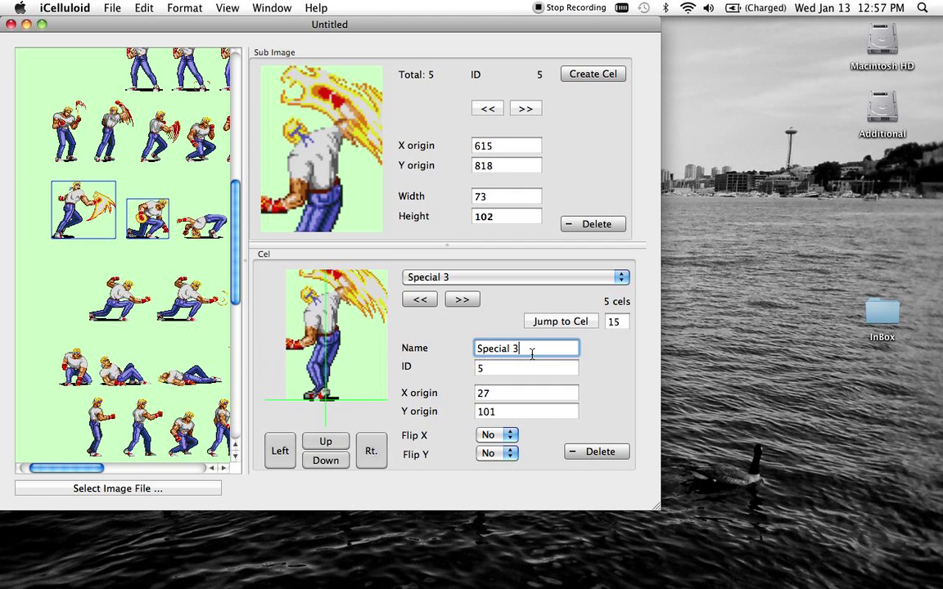
pyautogui.press('Up')
pyautogui.press('Right')
pyautogui.press('Right')
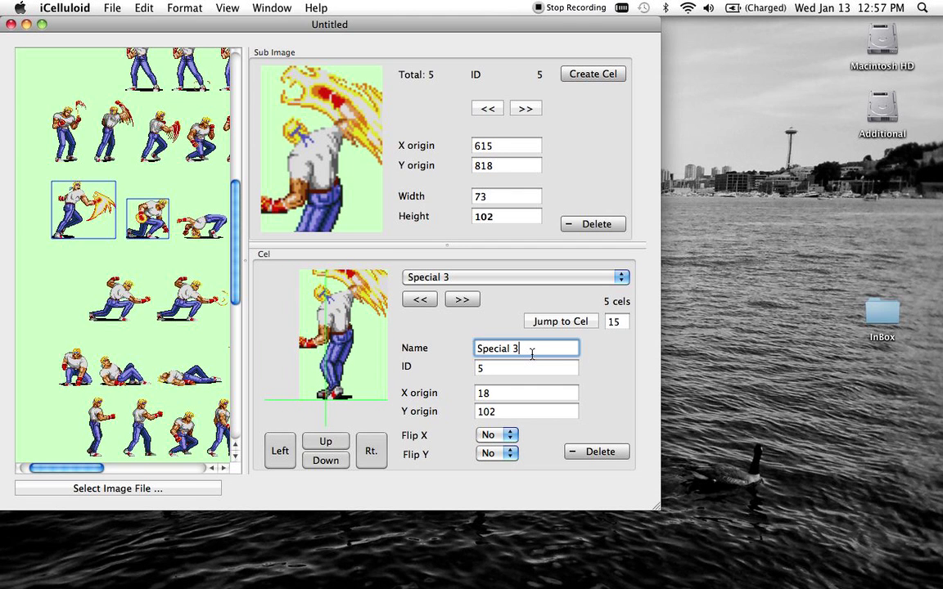
# Replay the sequence from Special 1, and shift the Special 4 cel to an X origin of 36.
pyautogui.press('Up')
pyautogui.press('Down')
pyautogui.press('Up')
pyautogui.press('Up')
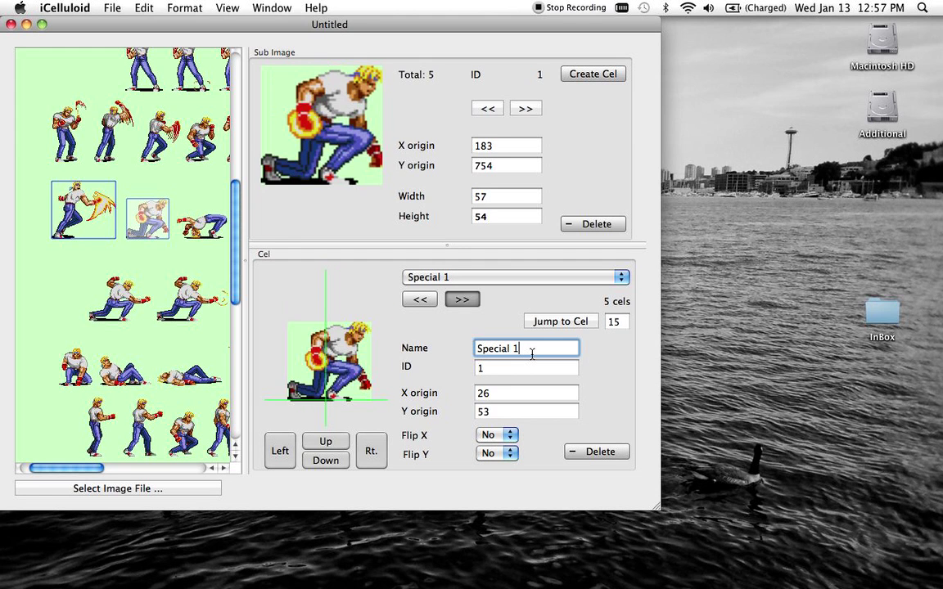
pyautogui.press('Down')
pyautogui.press('Down')
pyautogui.press('Down')
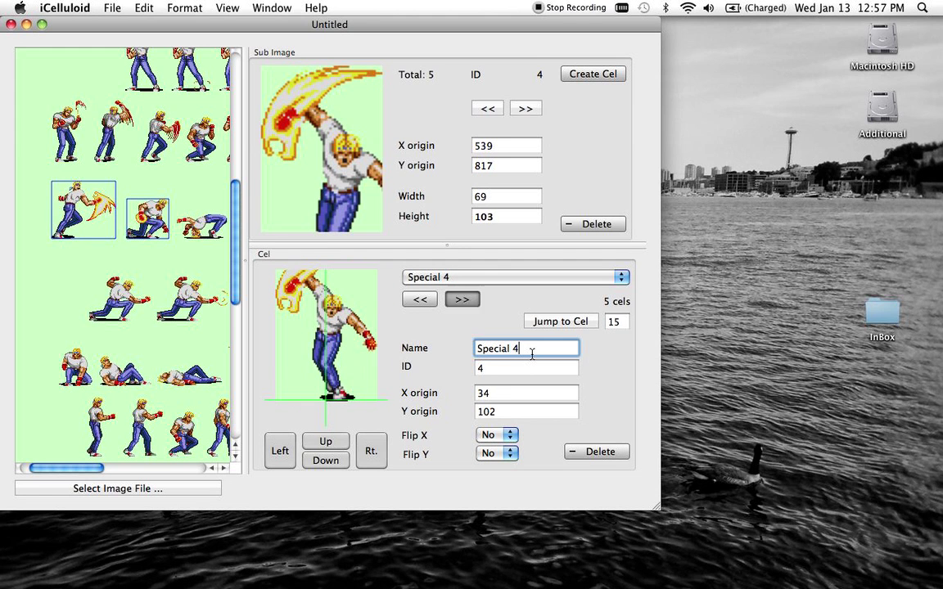
pyautogui.press('Left')
pyautogui.press('Left')
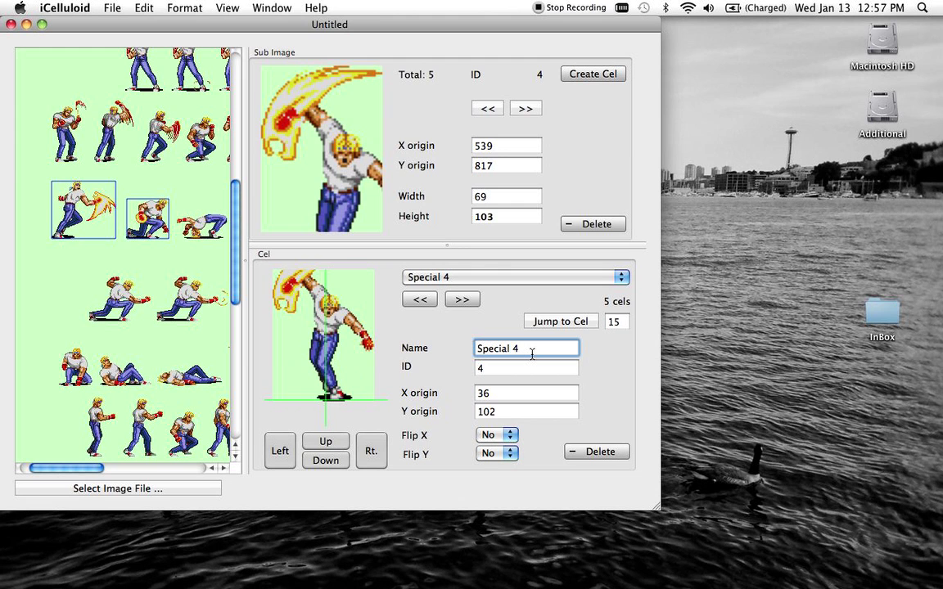
# Shift the Special 5 cel to an X origin of 47 to line it up with Special 4.
pyautogui.press('Down')
pyautogui.press('Left')
pyautogui.press('Left')
pyautogui.press('Left')
pyautogui.press('Left')
pyautogui.press('Left')
pyautogui.press('Left')
pyautogui.press('Left')
pyautogui.press('Left')
pyautogui.press('Left')
pyautogui.press('Left')
pyautogui.press('Left')
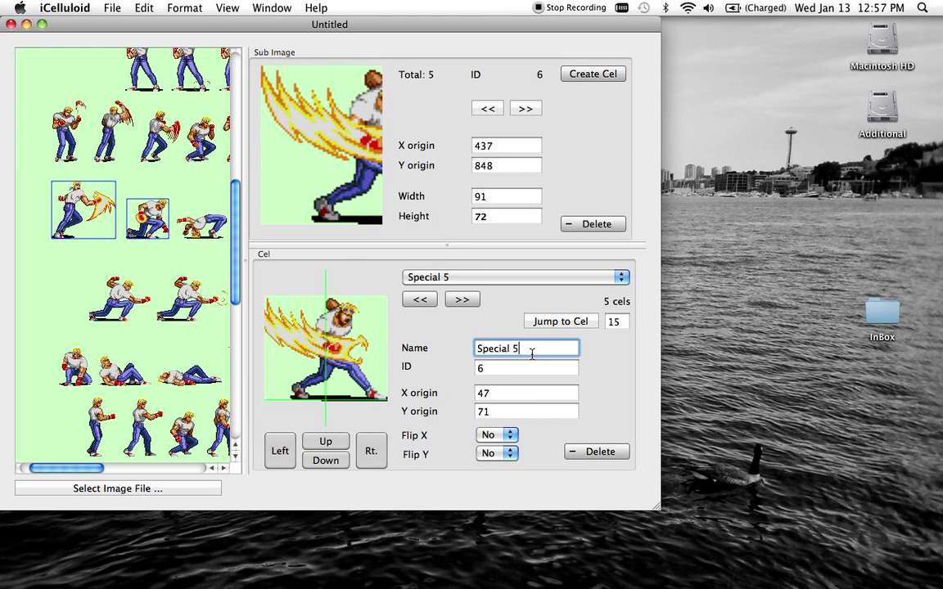
# Replay the cels from Special 1 onward, and nudge the Special 3 cel to an X origin of 17.
pyautogui.press('Up')
pyautogui.press('Up')
pyautogui.press('Up')
pyautogui.press('Up')
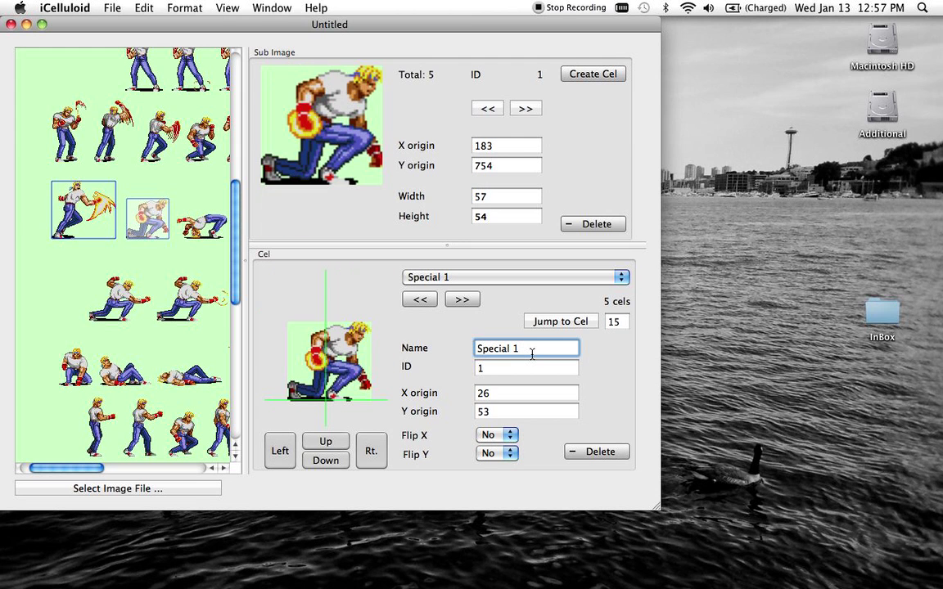
pyautogui.press('Down')
pyautogui.press('Down')
pyautogui.press('Down')
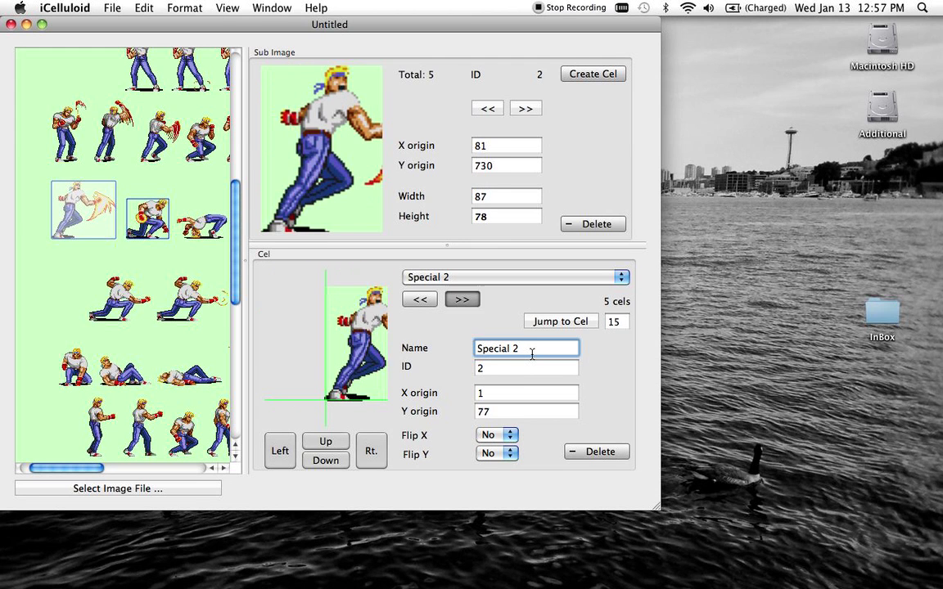
pyautogui.press('Down')
pyautogui.press('Right')
pyautogui.press('Right')
pyautogui.press('Right')
pyautogui.press('Right')
pyautogui.press('Right')
pyautogui.press('Right')
pyautogui.press('Right')
pyautogui.press('Right')
pyautogui.press('Right')
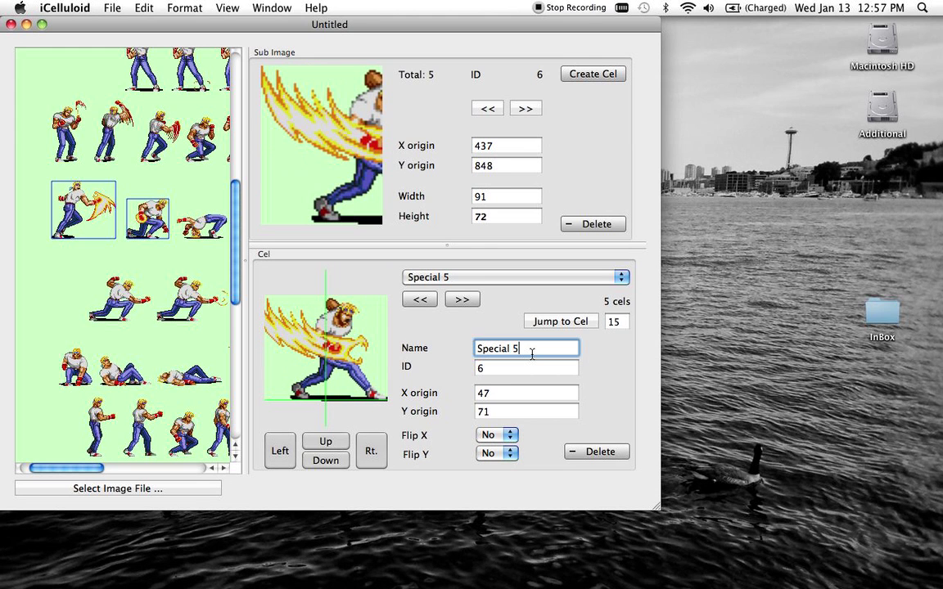
# Flip back and forth through all five cels, and fine-tune the Special 5 cel to an X origin of 46.
pyautogui.press('Up')
pyautogui.press('Down')
pyautogui.press('Up')
pyautogui.press('Up')
pyautogui.press('Up')
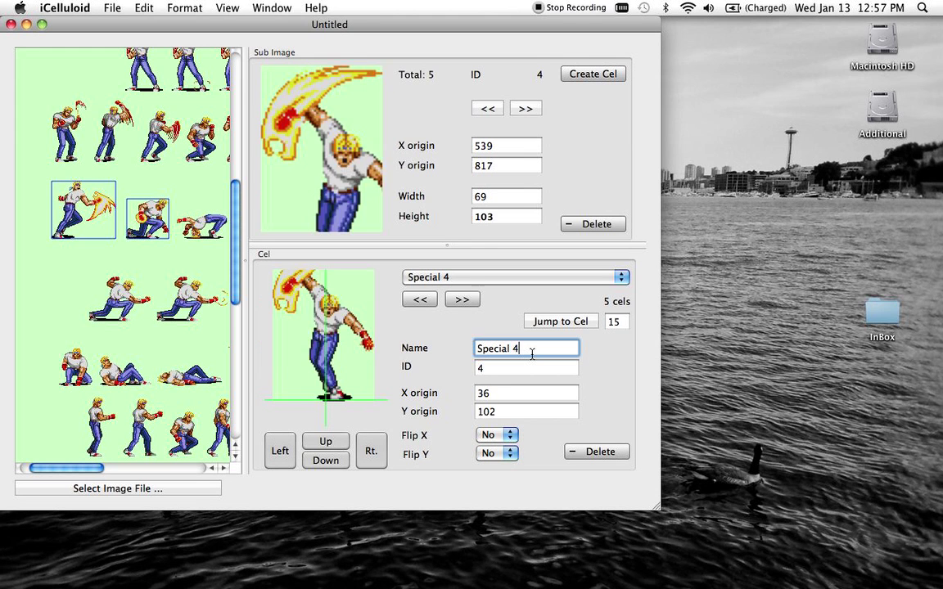
pyautogui.press('Up')
pyautogui.press('Down')
pyautogui.press('Down')
pyautogui.press('Down')
pyautogui.press('Down')
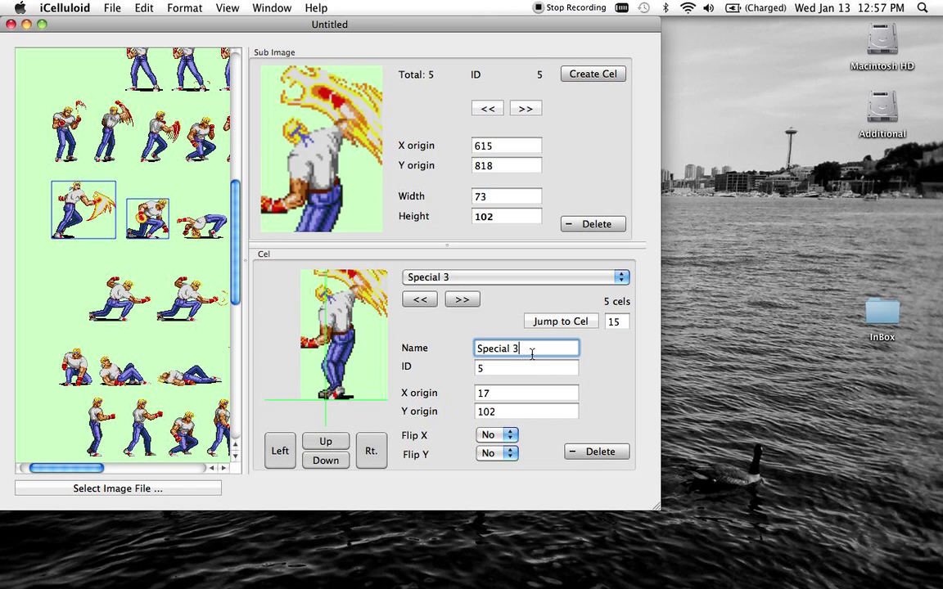
pyautogui.press('Right')
pyautogui.press('Up')
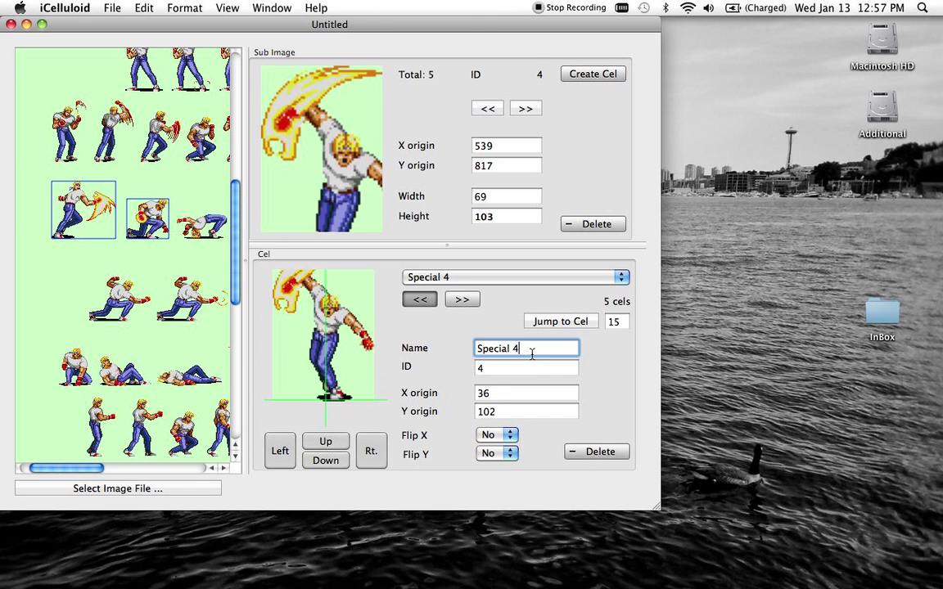
pyautogui.press('Up')
pyautogui.press('Up')
pyautogui.press('Up')
pyautogui.press('Down')
pyautogui.press('Down')
pyautogui.press('Down')
pyautogui.press('Down')
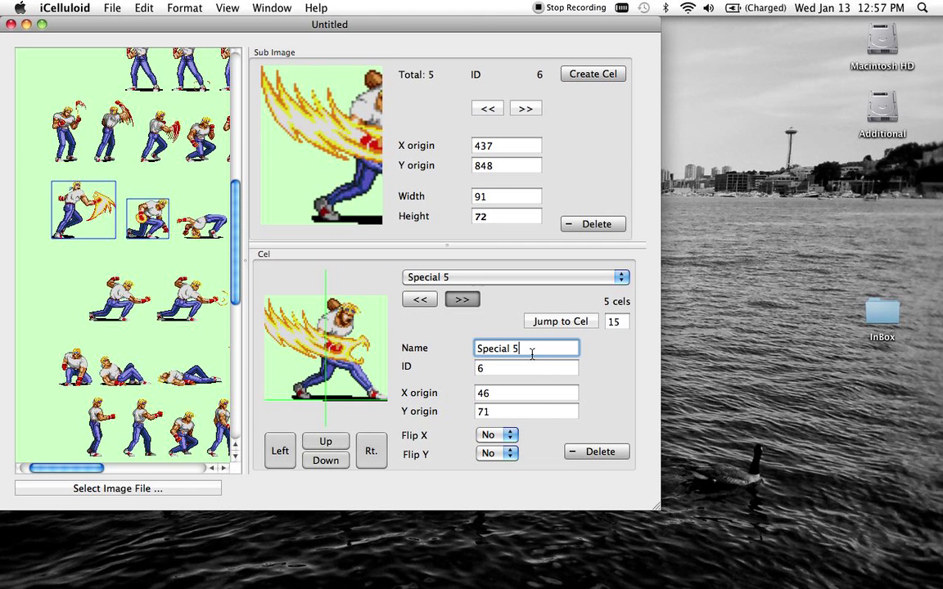
# Save the cel document as axel.cel, replacing the existing file, and close it.
pyautogui.press('super+s')
pyautogui.write('axel.cel')
pyautogui.press('Return')
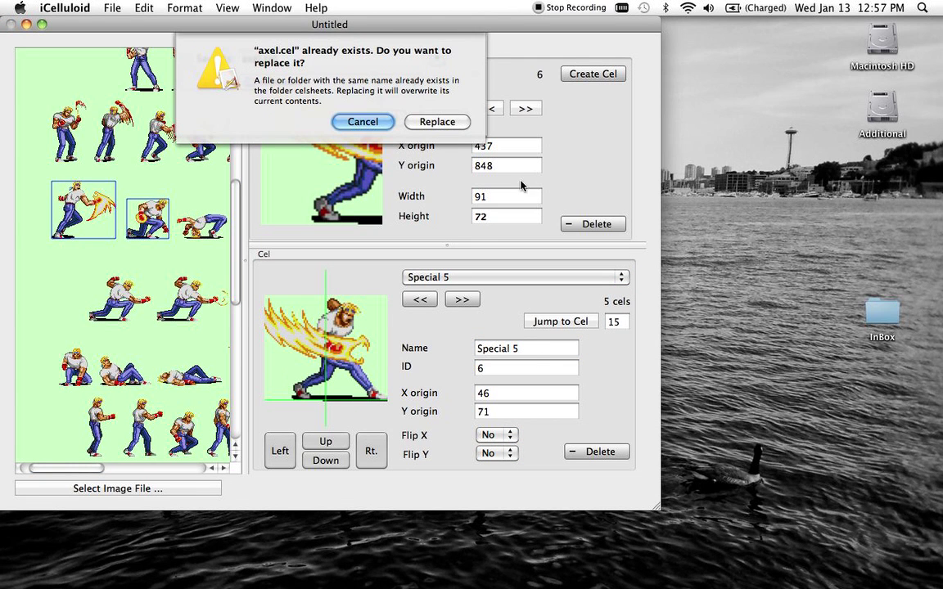
pyautogui.click(434, 121)
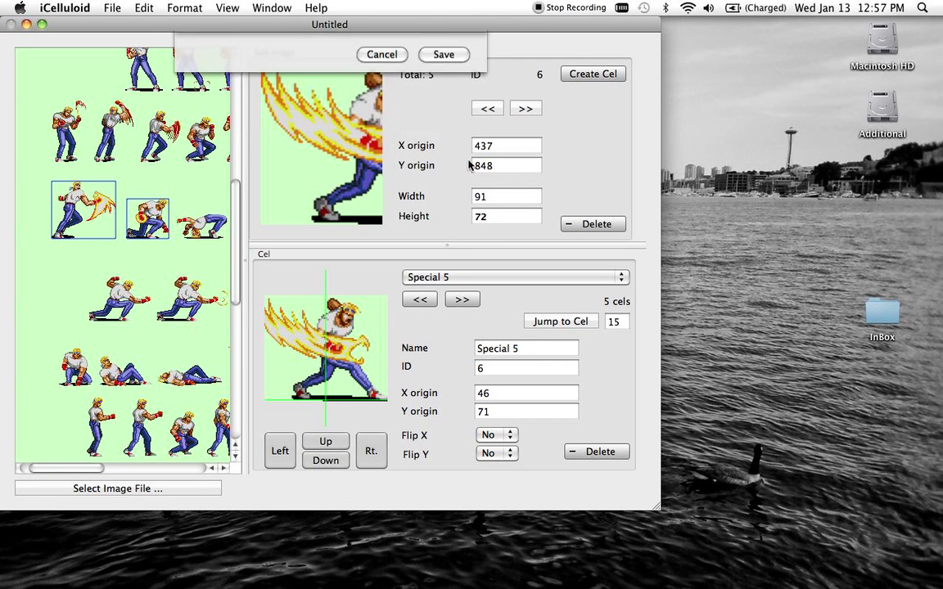
pyautogui.press('super+w')
# Create a new document, load spiderman.png as its image, and look over the whole sprite sheet.
pyautogui.press('super+n')
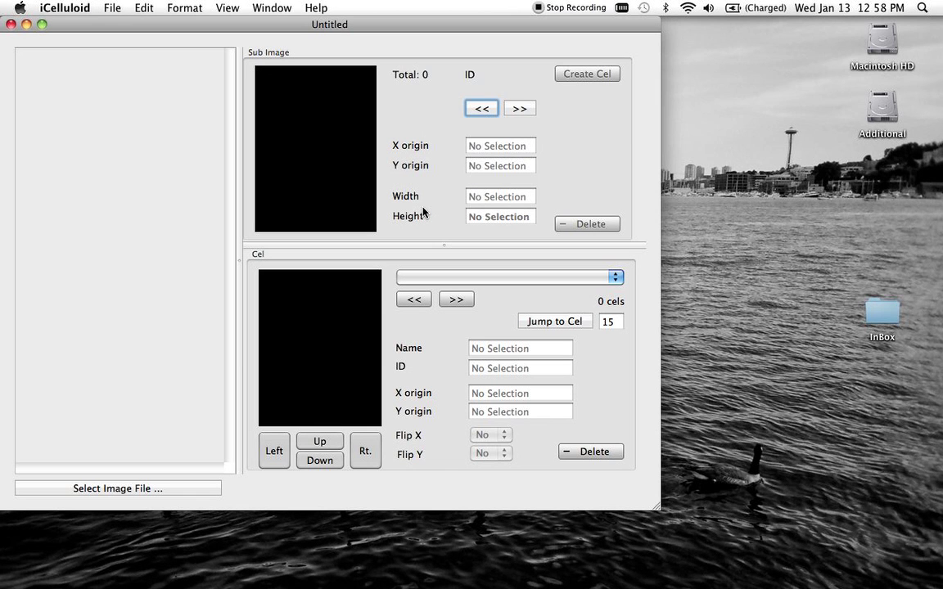
pyautogui.click(171, 488)
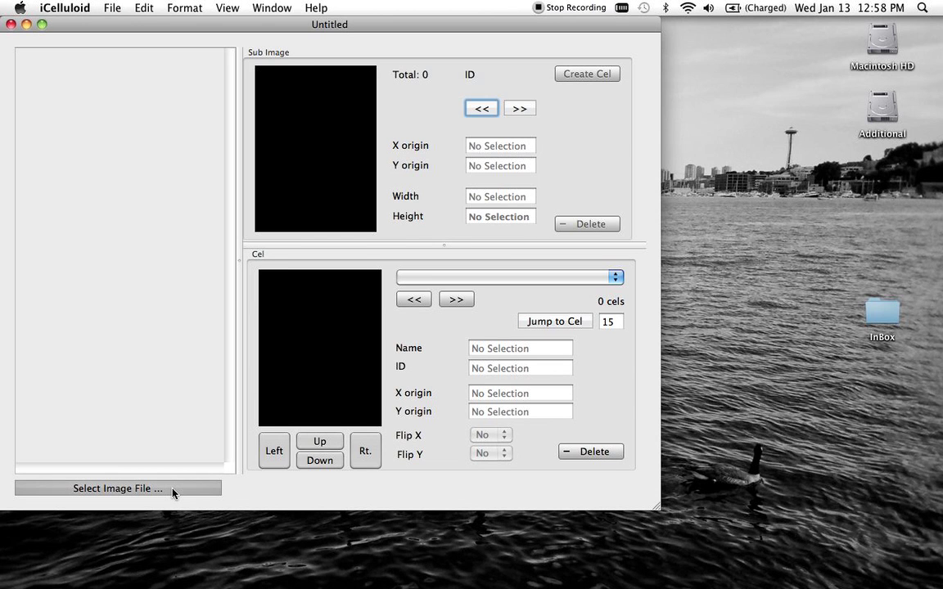
pyautogui.scroll(-5, 459, 244)
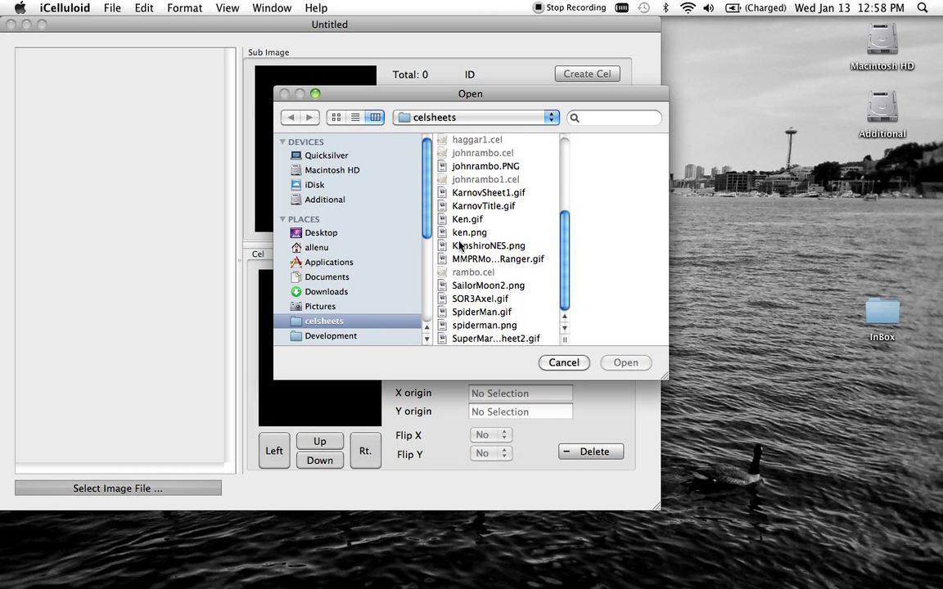
pyautogui.scroll(5, 495, 235)
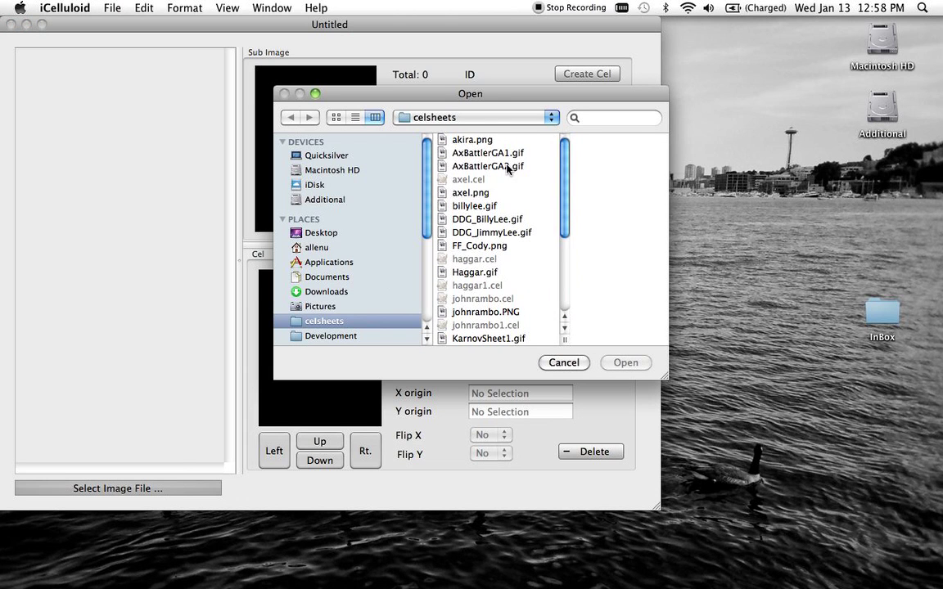
pyautogui.scroll(-5, 508, 168)
pyautogui.doubleClick(484, 325)
pyautogui.scroll(-5, 128, 240)
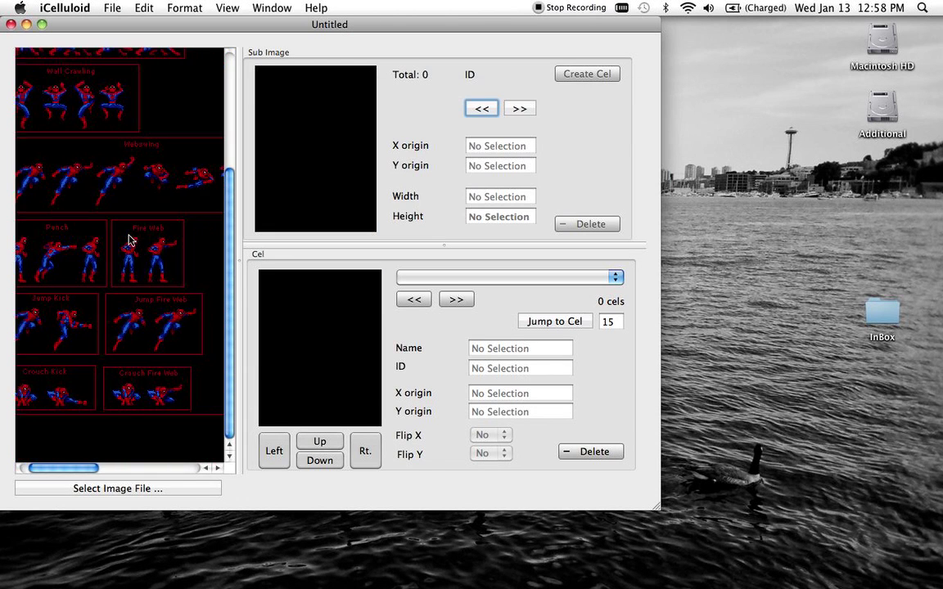
pyautogui.scroll(-5, 129, 240)
pyautogui.hscroll(3, 129, 240)
pyautogui.scroll(15, 129, 240)
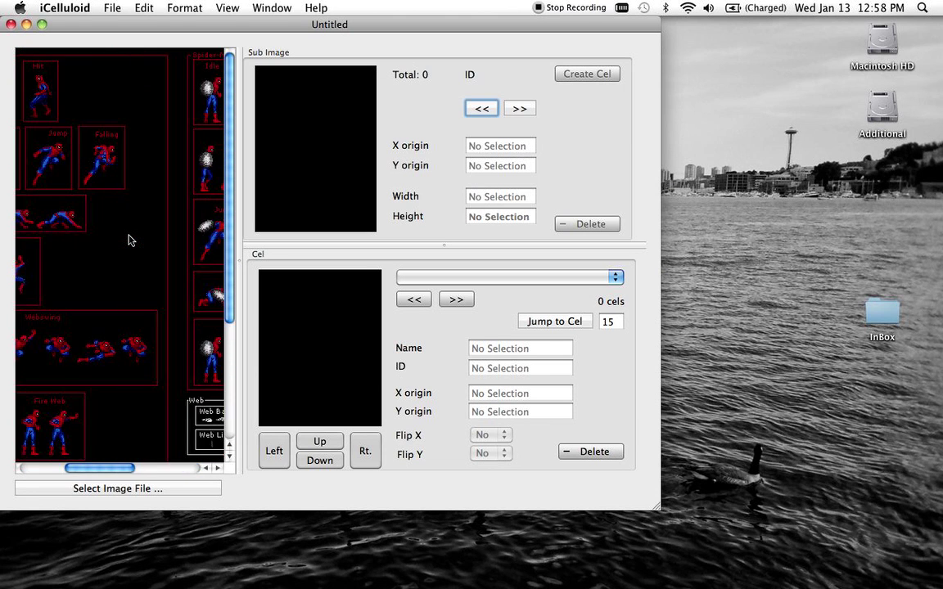
pyautogui.hscroll(-3, 129, 240)
# Load Haggar.gif as the document's image and look over the sprites across the sheet.
pyautogui.press('super+o')
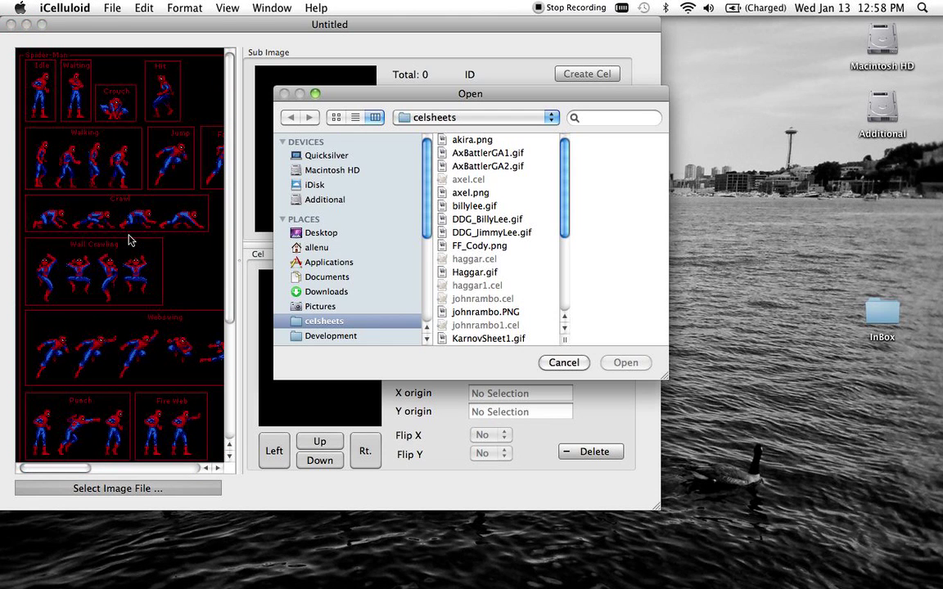
pyautogui.click(489, 275)
pyautogui.doubleClick(489, 275)
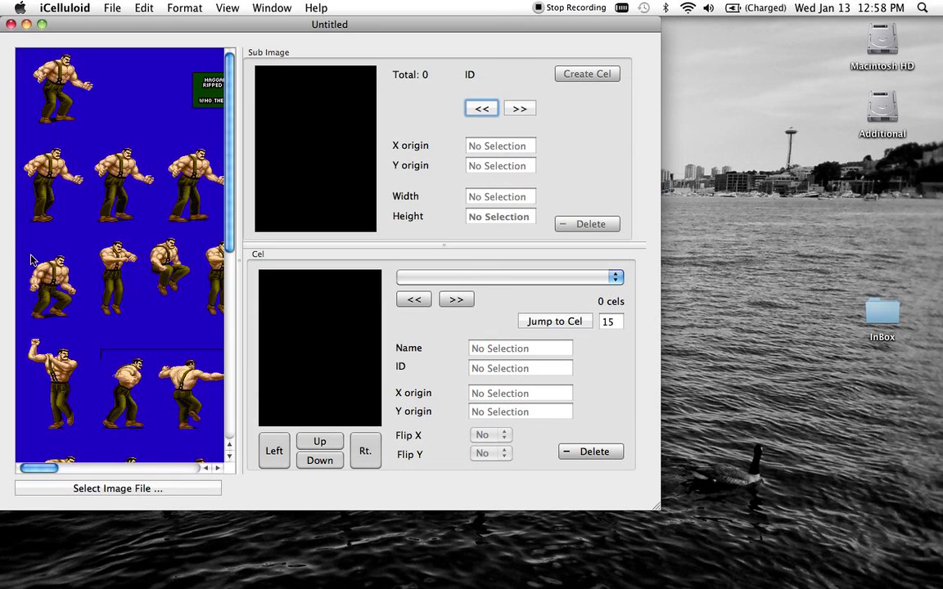
pyautogui.scroll(-10, 33, 258)
pyautogui.hscroll(3, 33, 259)
pyautogui.hscroll(5, 30, 259)
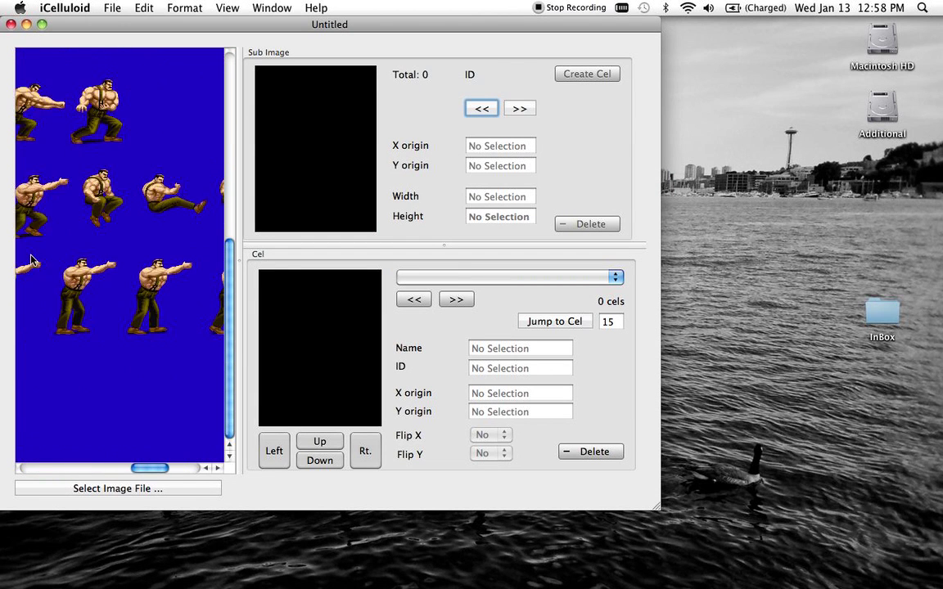
pyautogui.scroll(10, 31, 259)
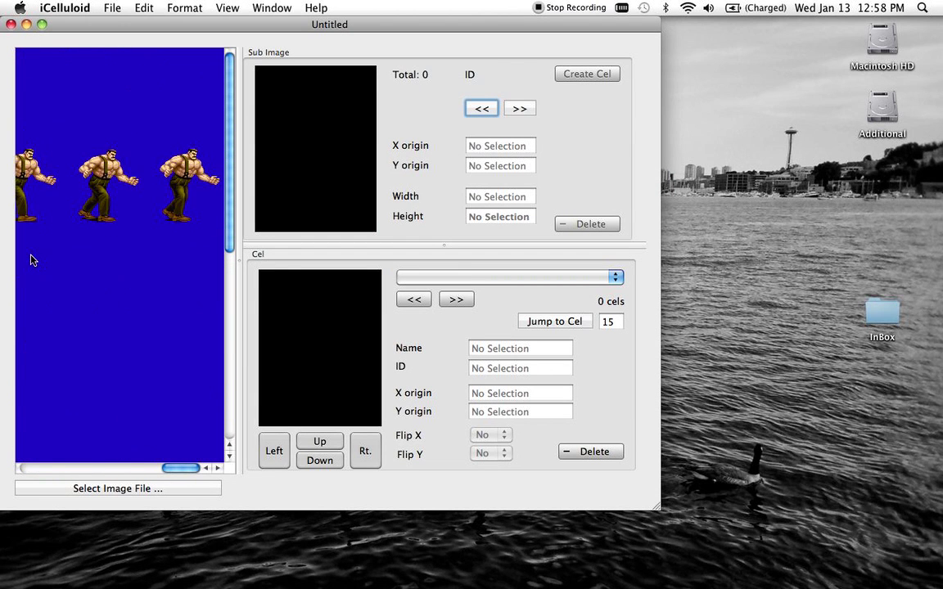
pyautogui.hscroll(-5, 30, 259)
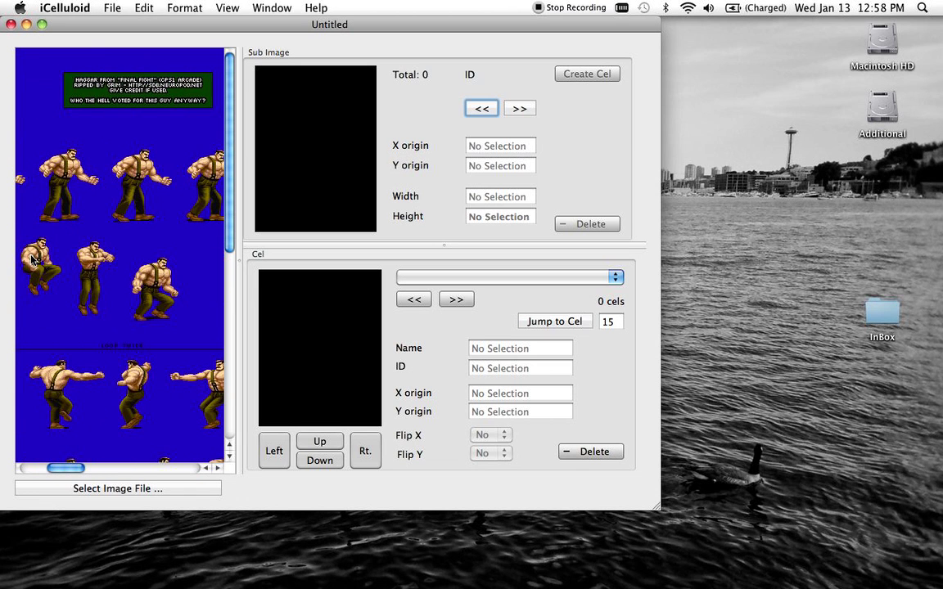
pyautogui.scroll(-10, 30, 259)
pyautogui.hscroll(-1, 30, 259)
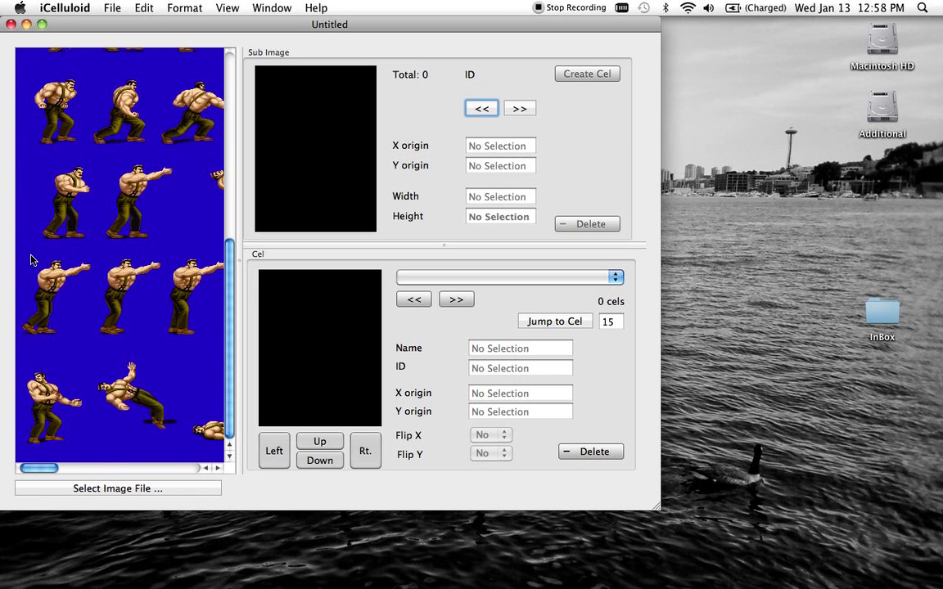
pyautogui.scroll(2, 53, 245)
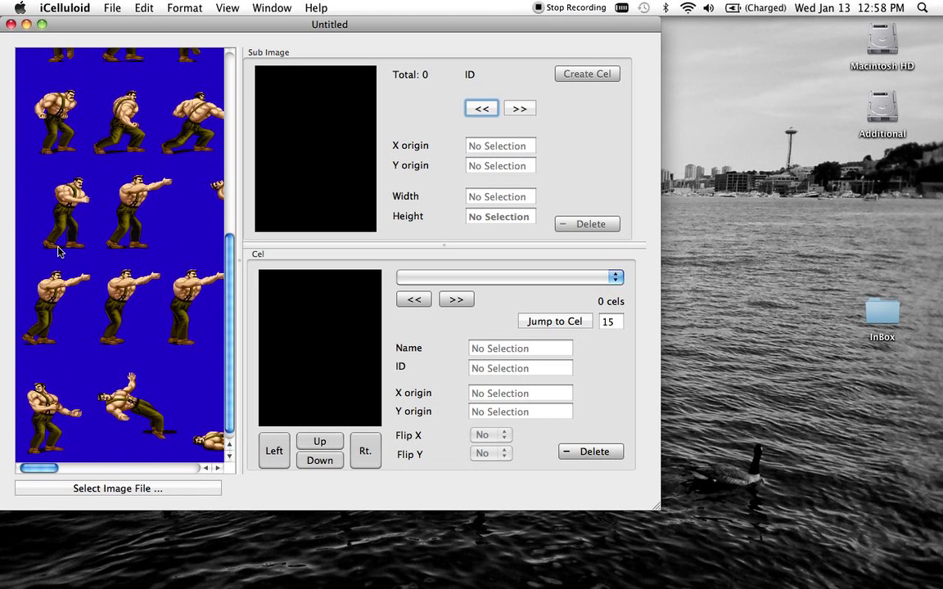
pyautogui.scroll(5, 64, 160)
# Extract Haggar's crouching sprite as a sub image with a cel, and close the untitled document.
pyautogui.click(53, 169)
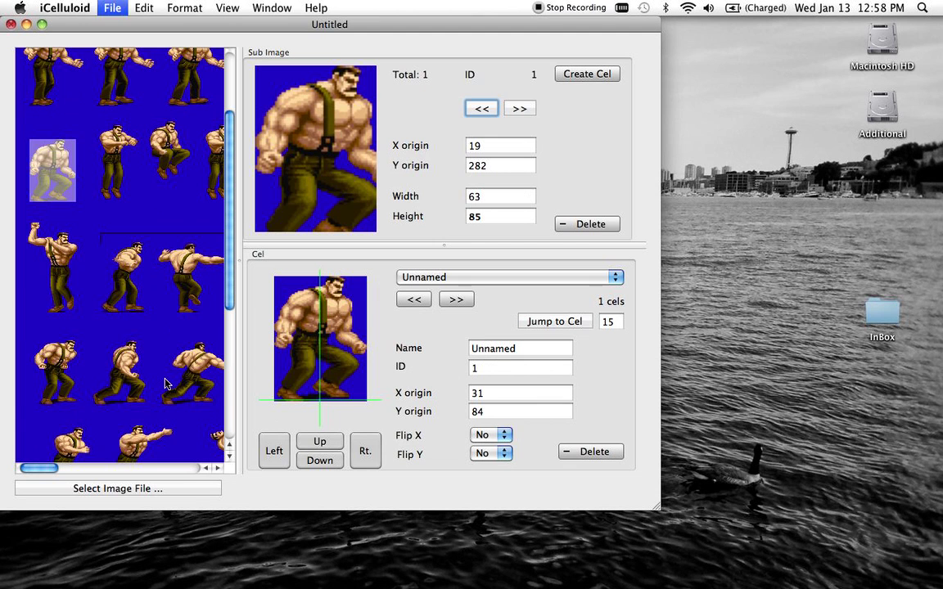
pyautogui.press('super+w')
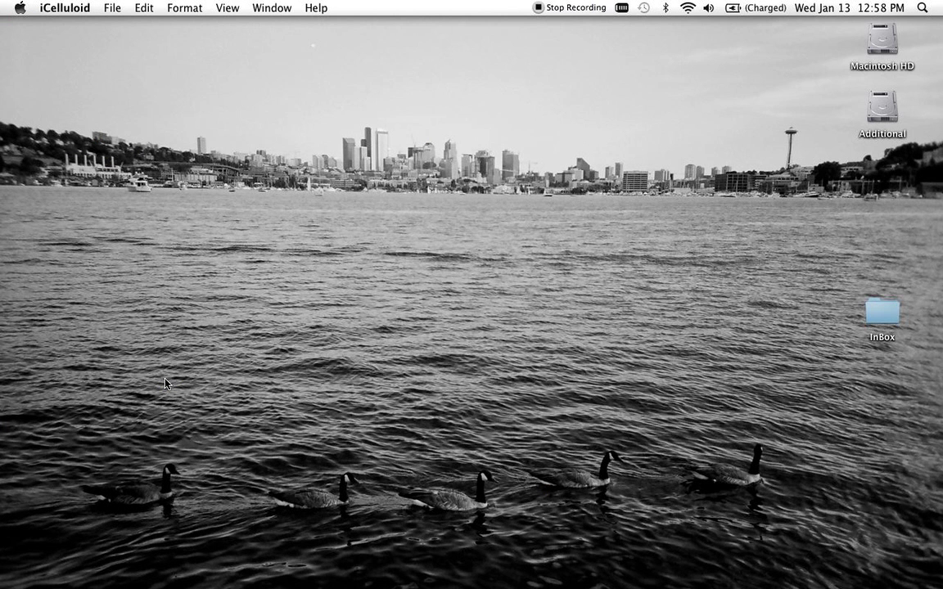